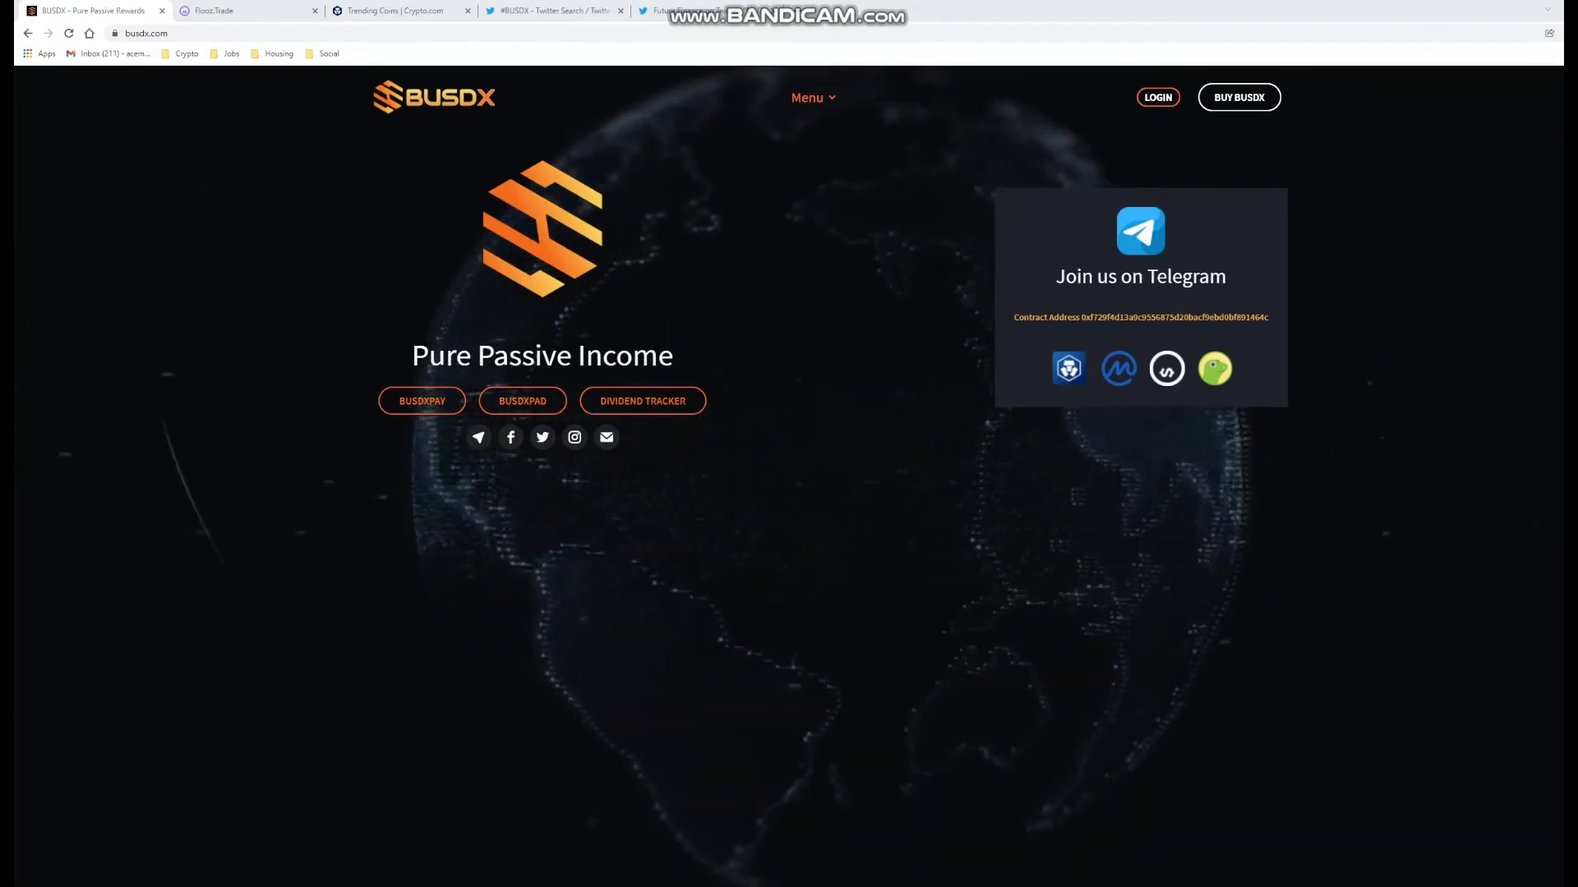
scroll(789, 476, down, 1)
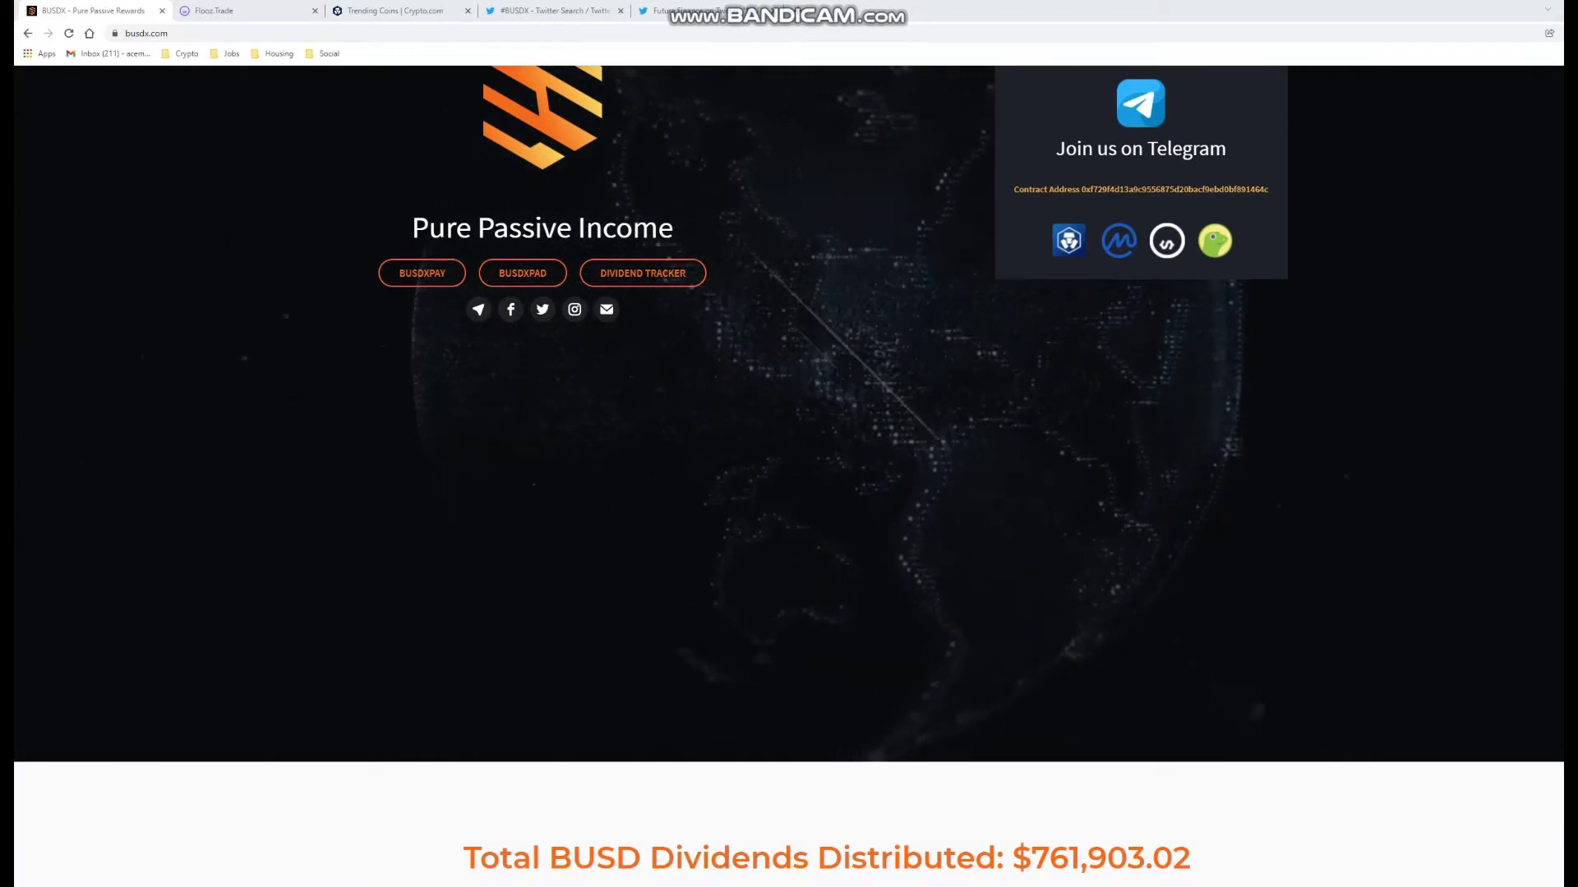
scroll(788, 475, down, 1)
scroll(789, 475, down, 1)
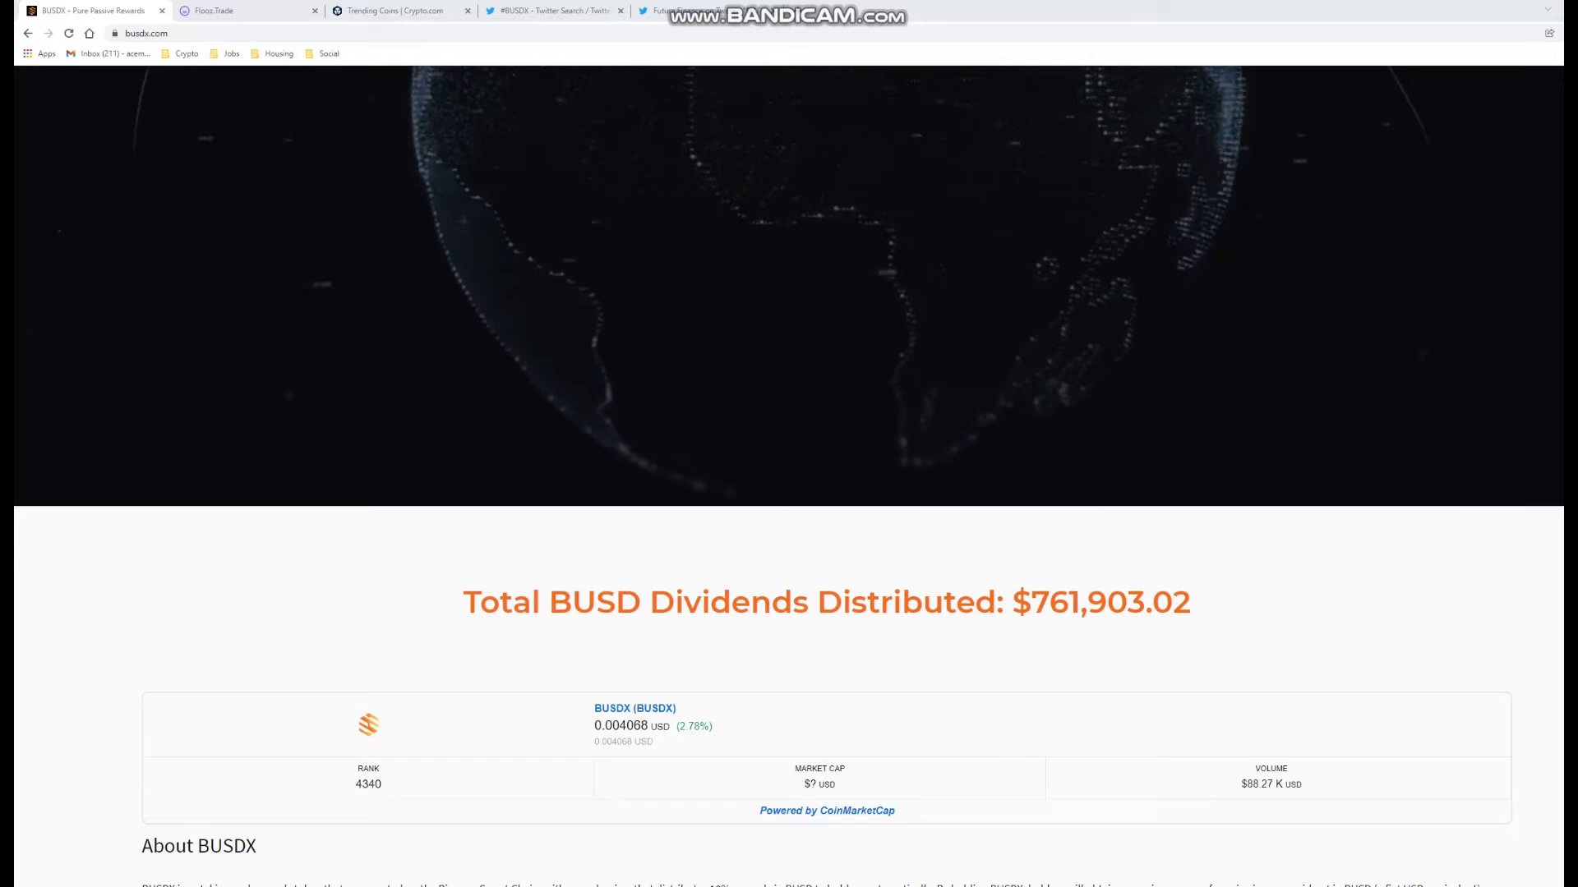
scroll(789, 476, down, 1)
scroll(789, 476, down, 1)
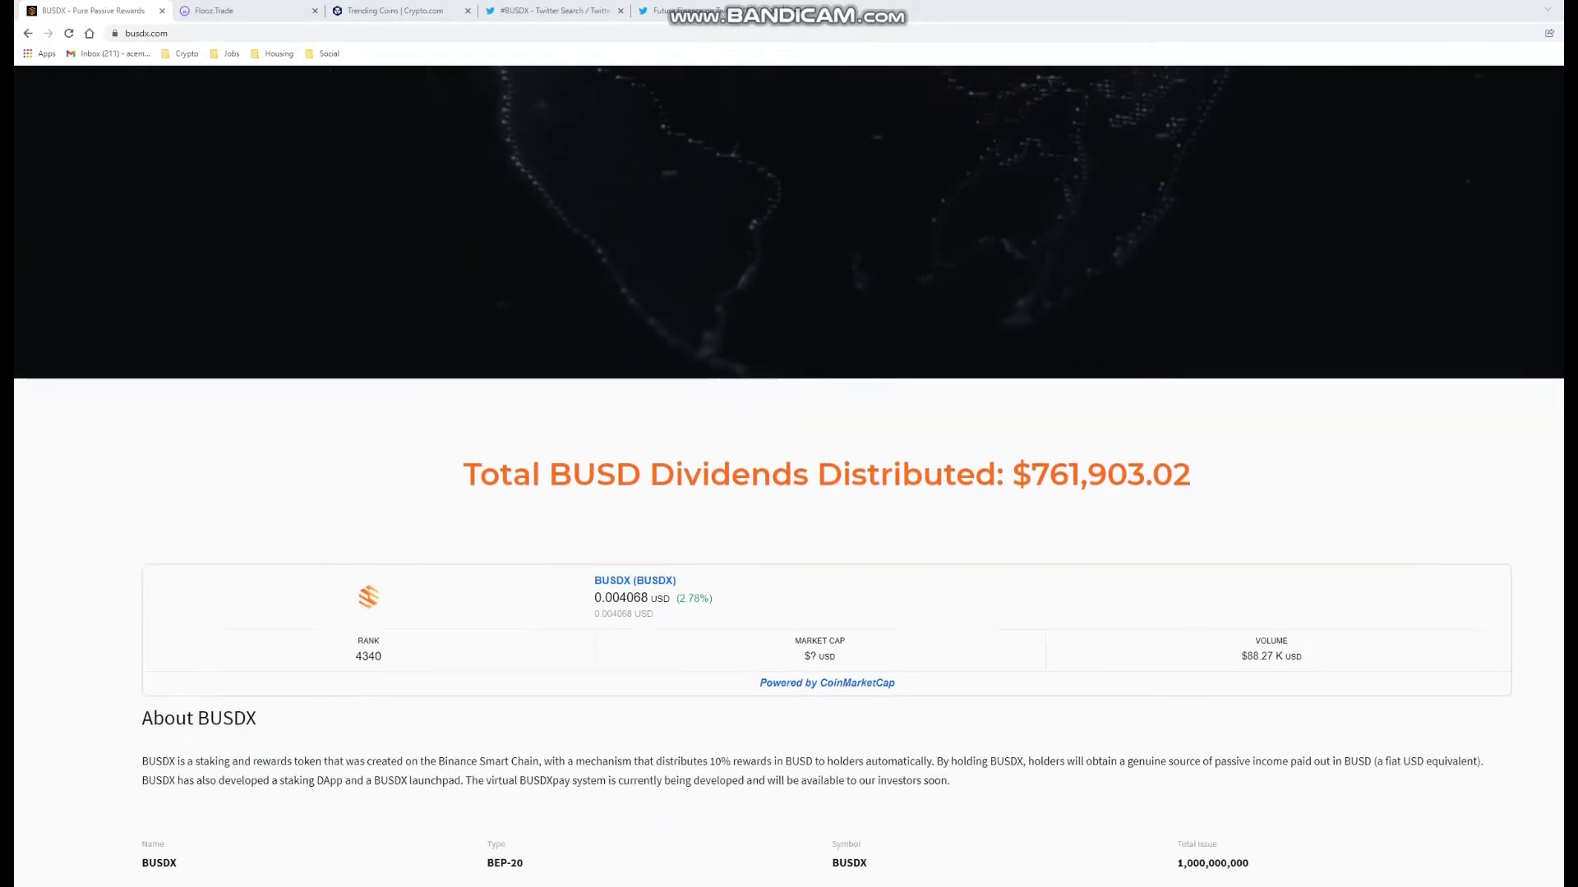
scroll(789, 476, down, 1)
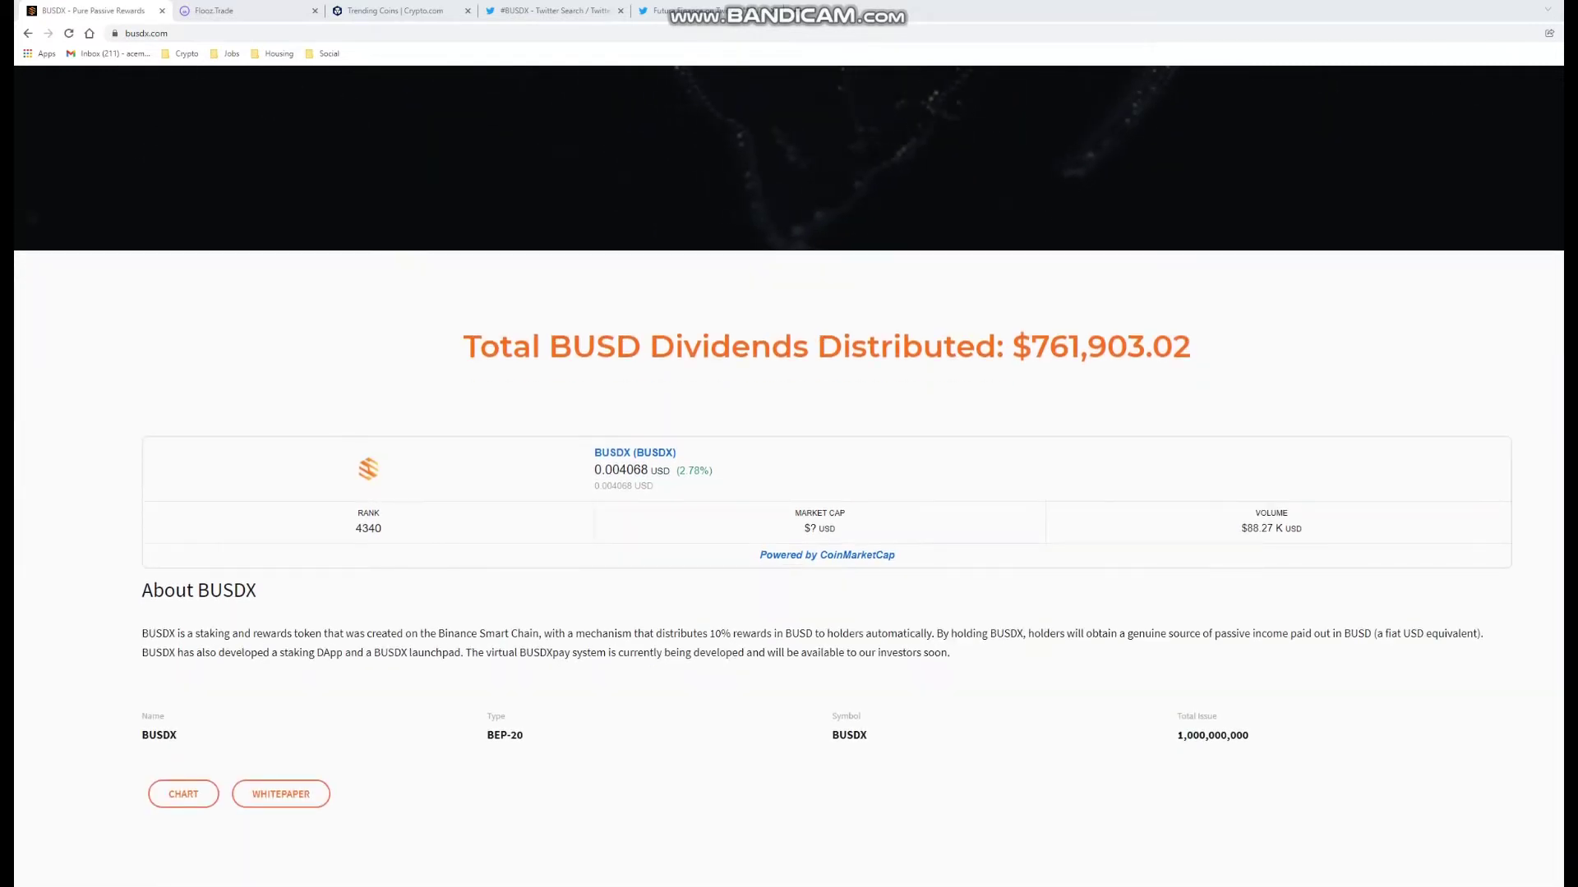
scroll(790, 475, down, 1)
scroll(789, 475, down, 1)
scroll(789, 476, down, 1)
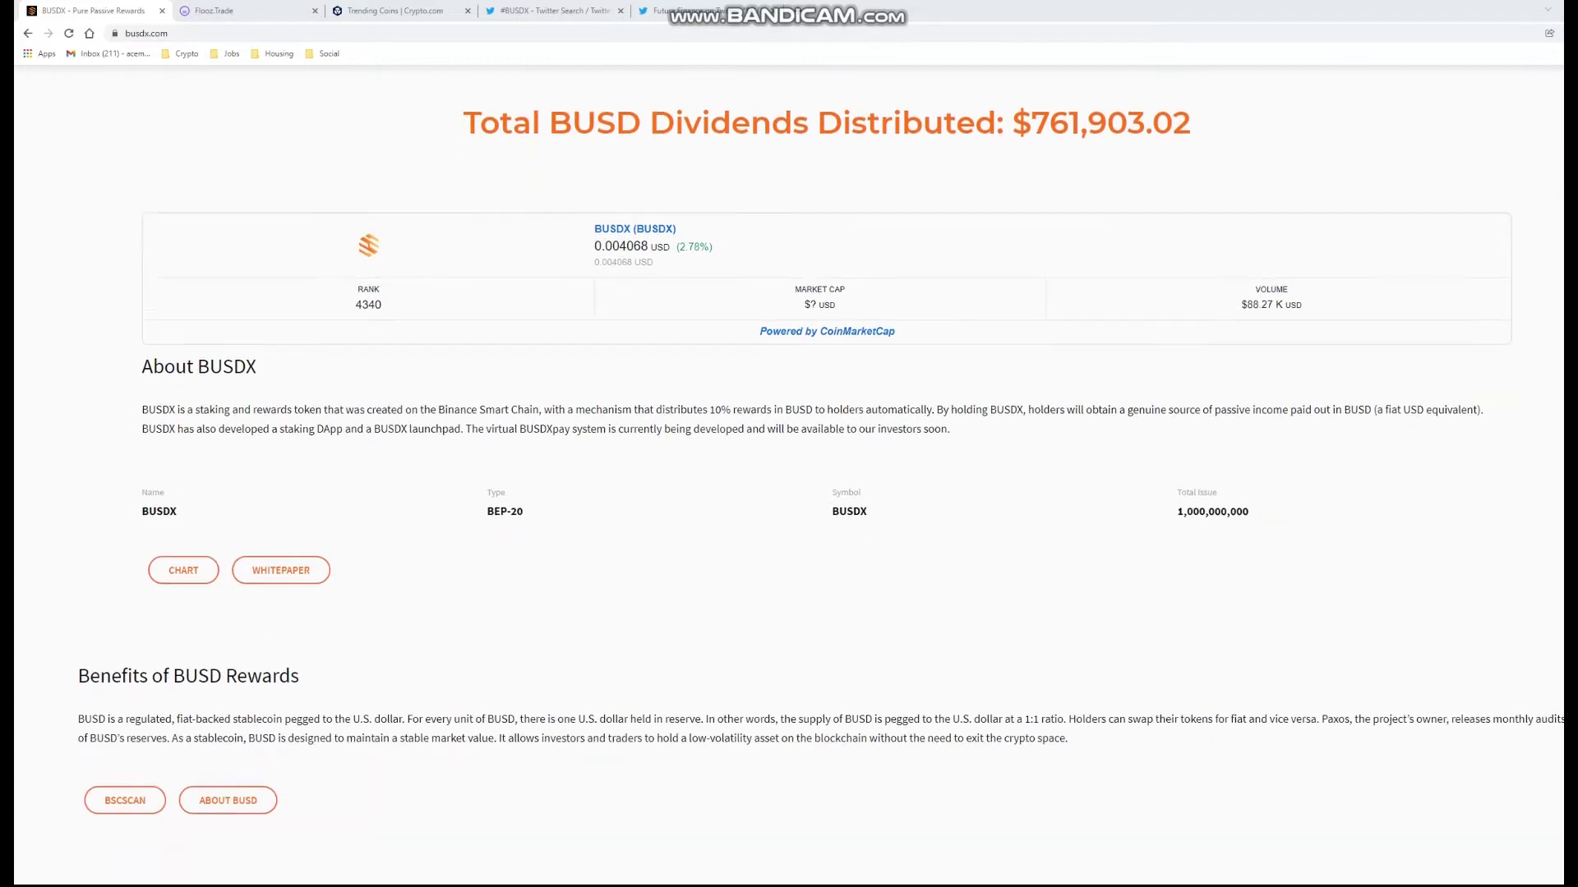
scroll(789, 476, down, 1)
scroll(789, 477, down, 1)
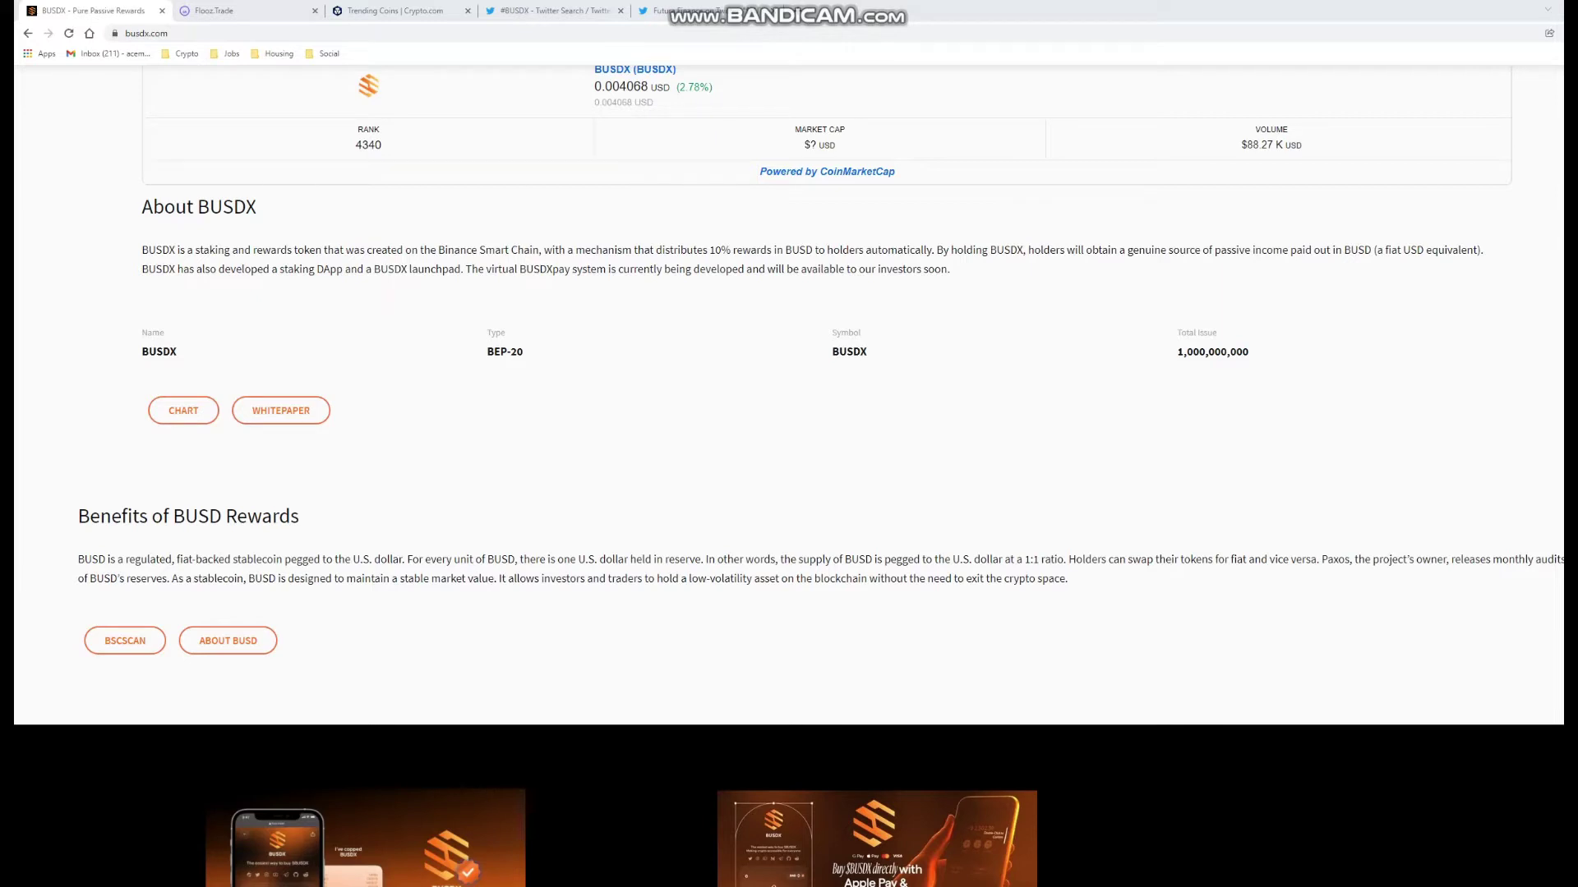
scroll(789, 476, up, 1)
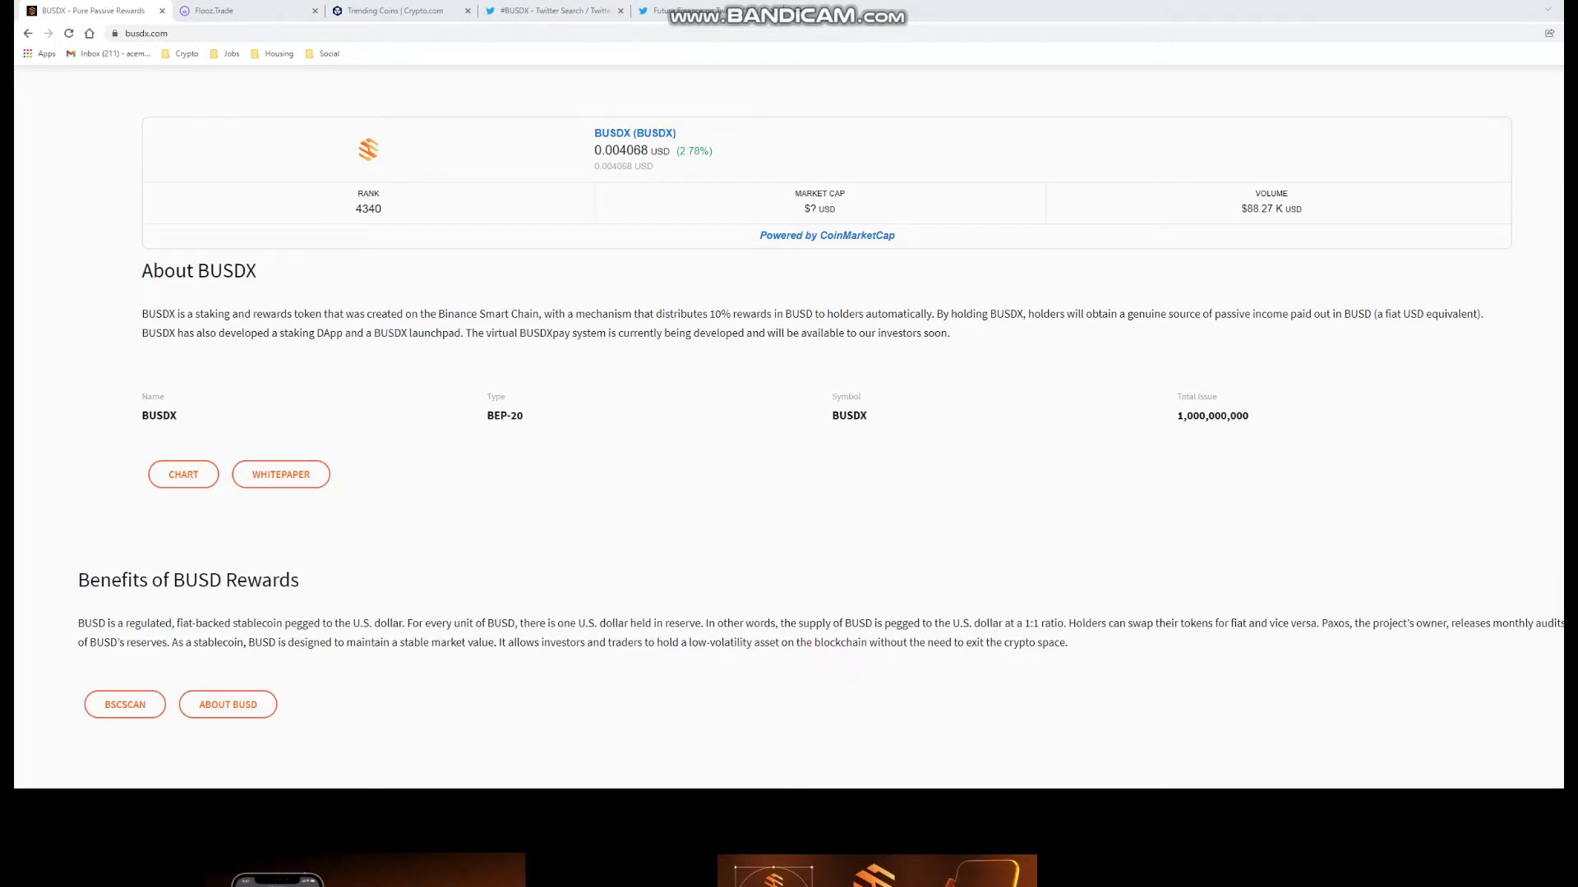
scroll(789, 476, down, 1)
scroll(789, 476, down, 1)
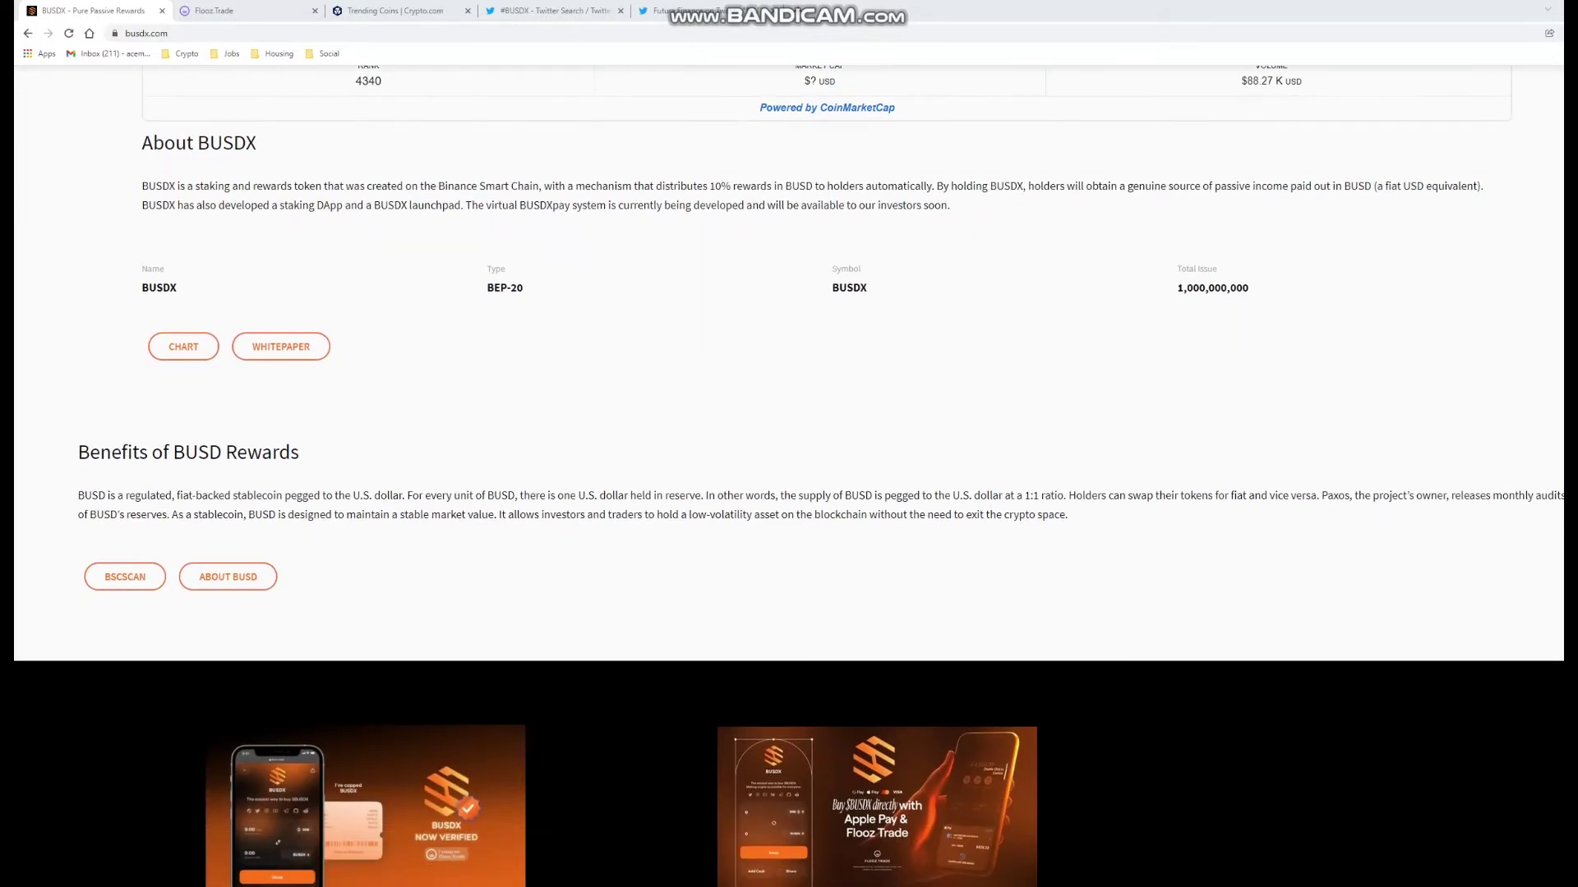
scroll(789, 476, down, 2)
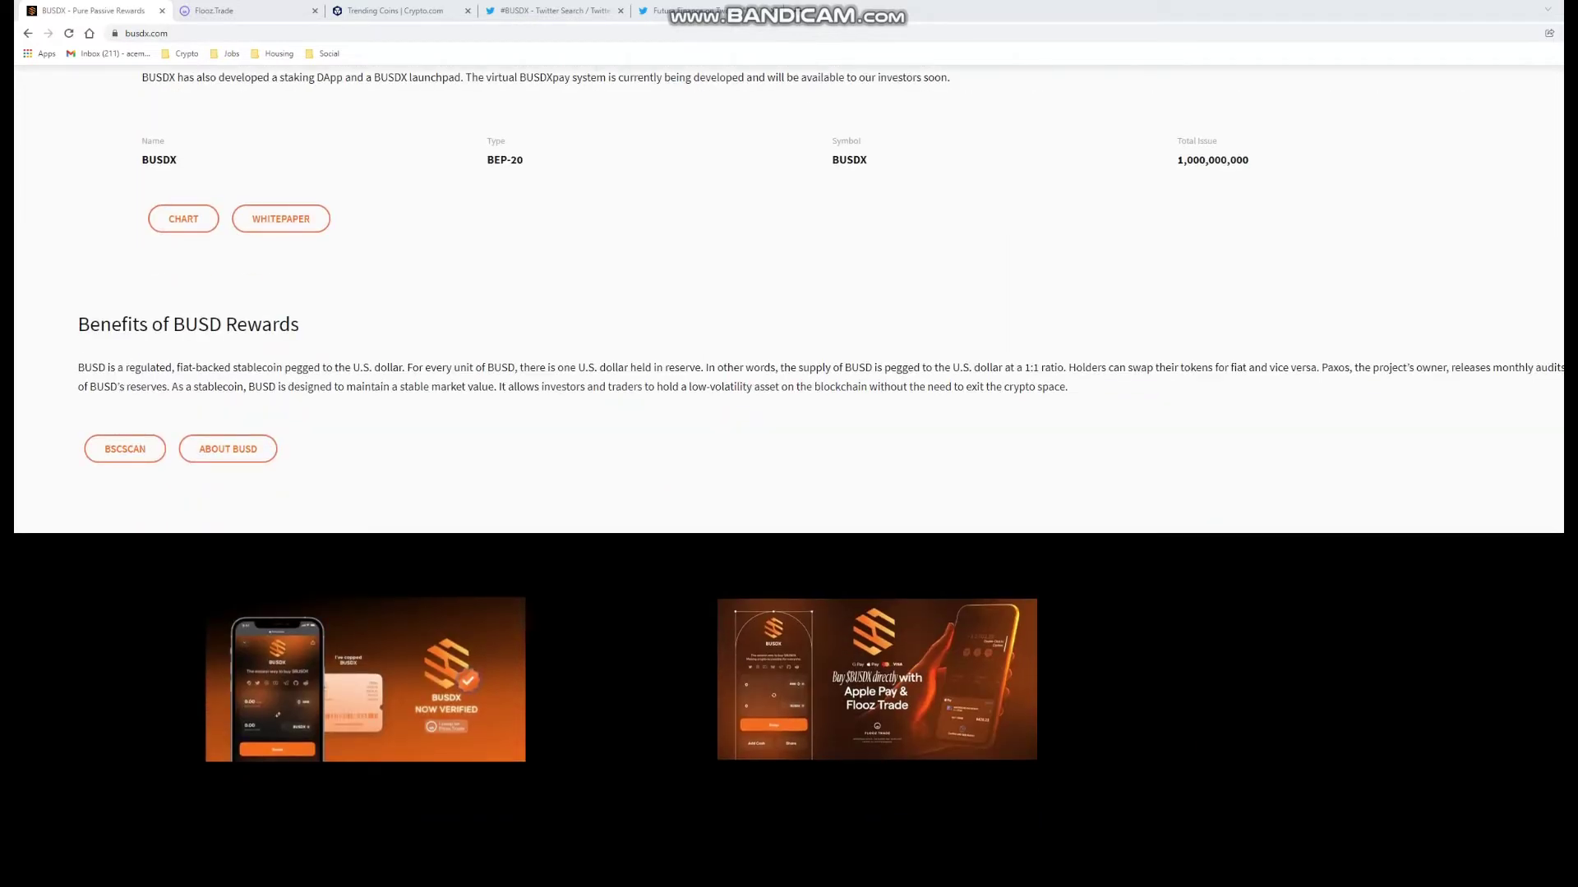
scroll(789, 475, down, 2)
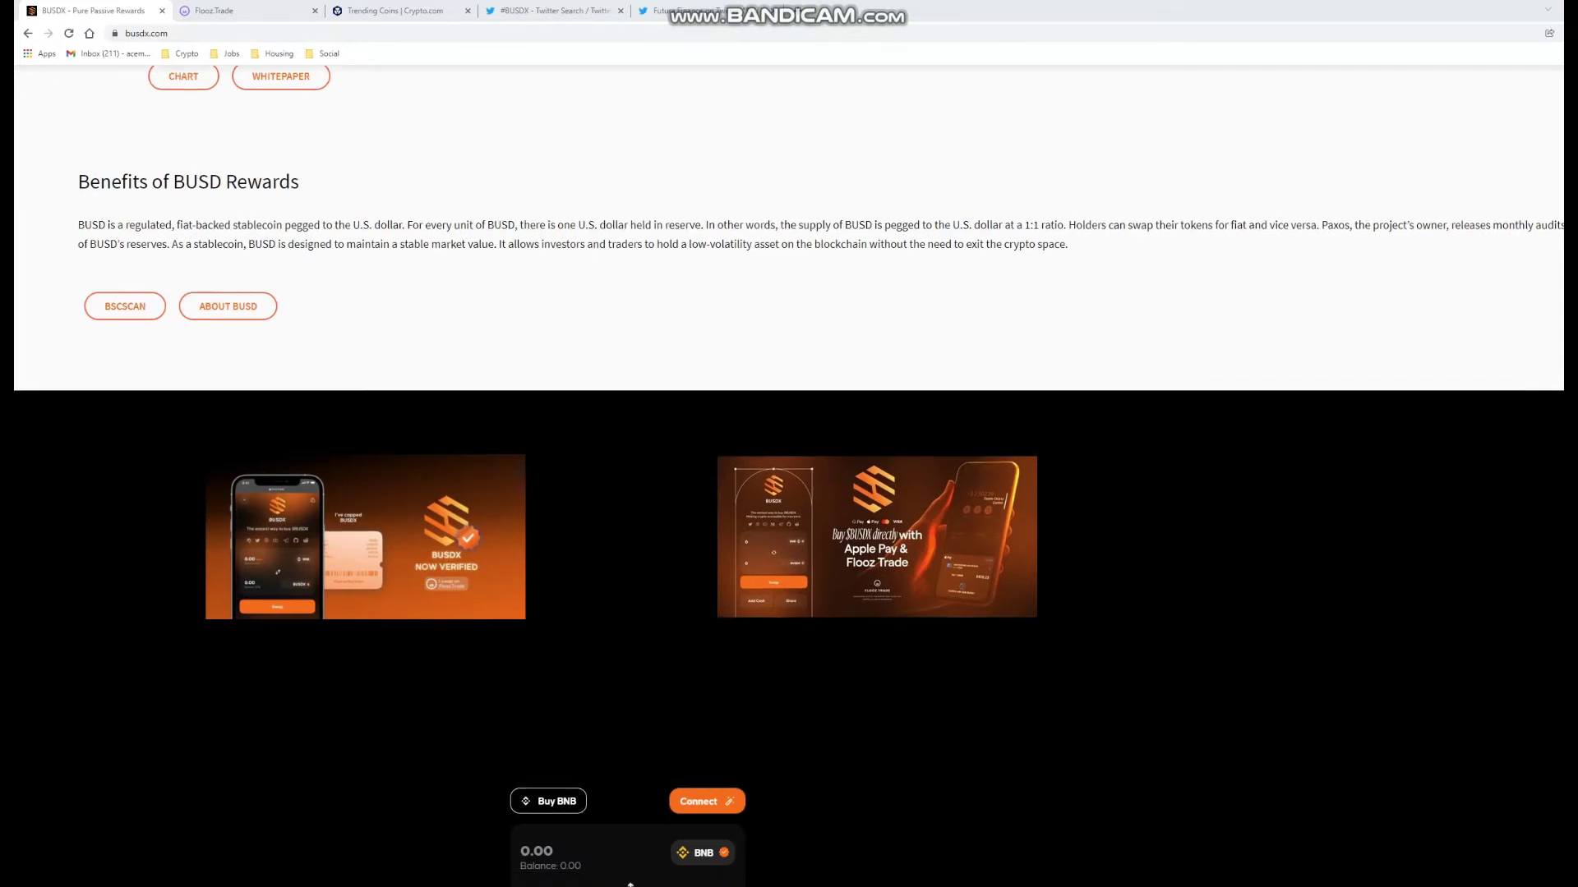
scroll(790, 476, down, 3)
scroll(790, 476, down, 2)
scroll(790, 476, down, 2)
scroll(789, 476, down, 2)
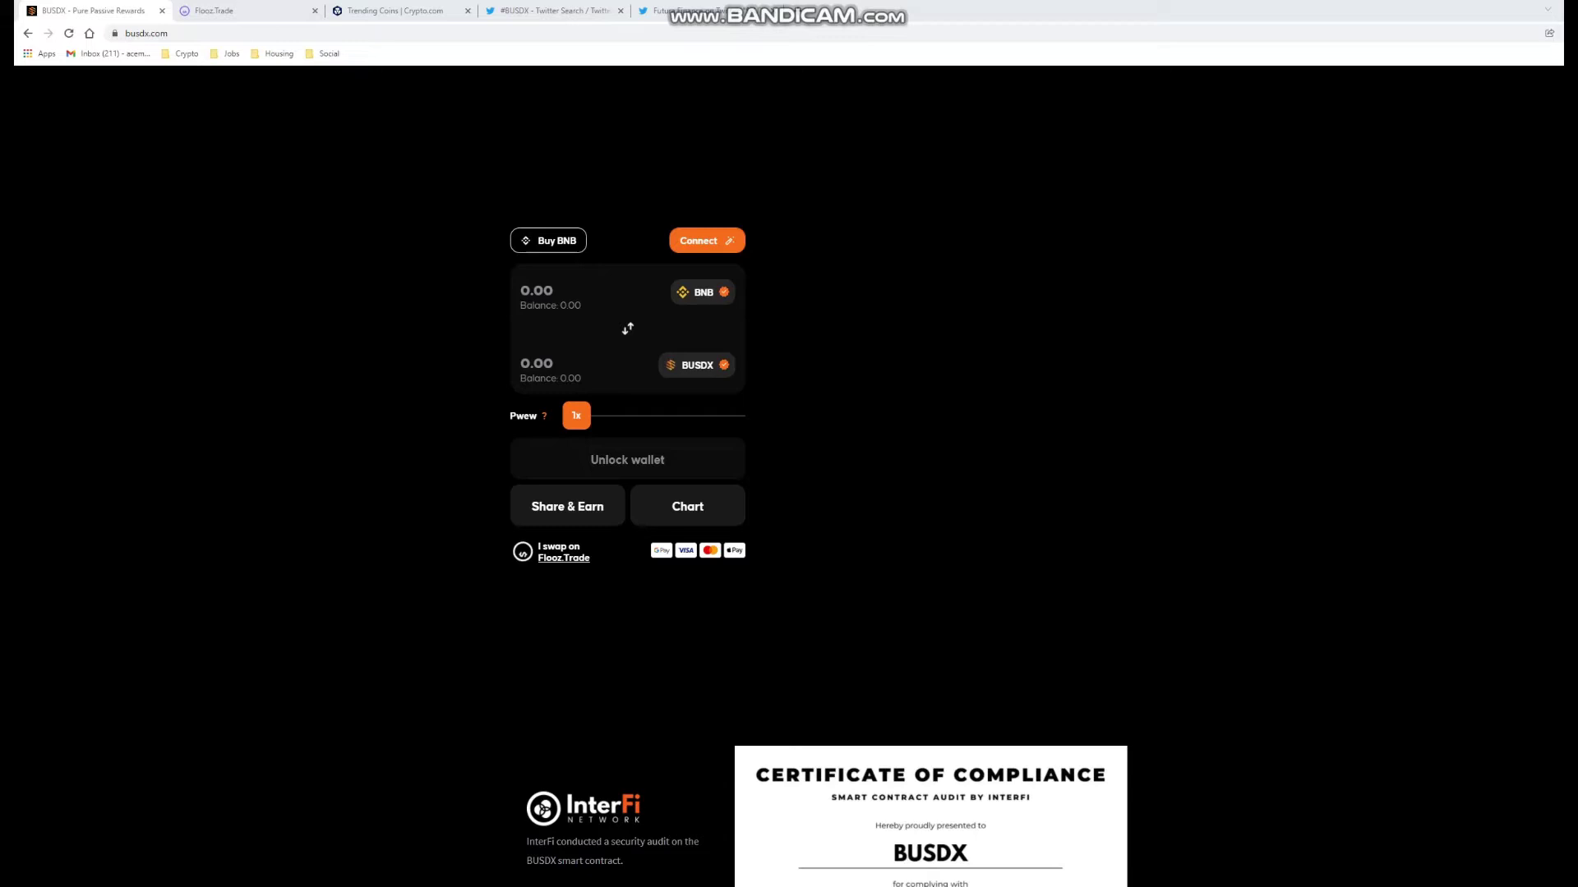
Open Flooz Buzz from the swap widget's Flooz.Trade link, then return to the BUSDX tab.
click(564, 557)
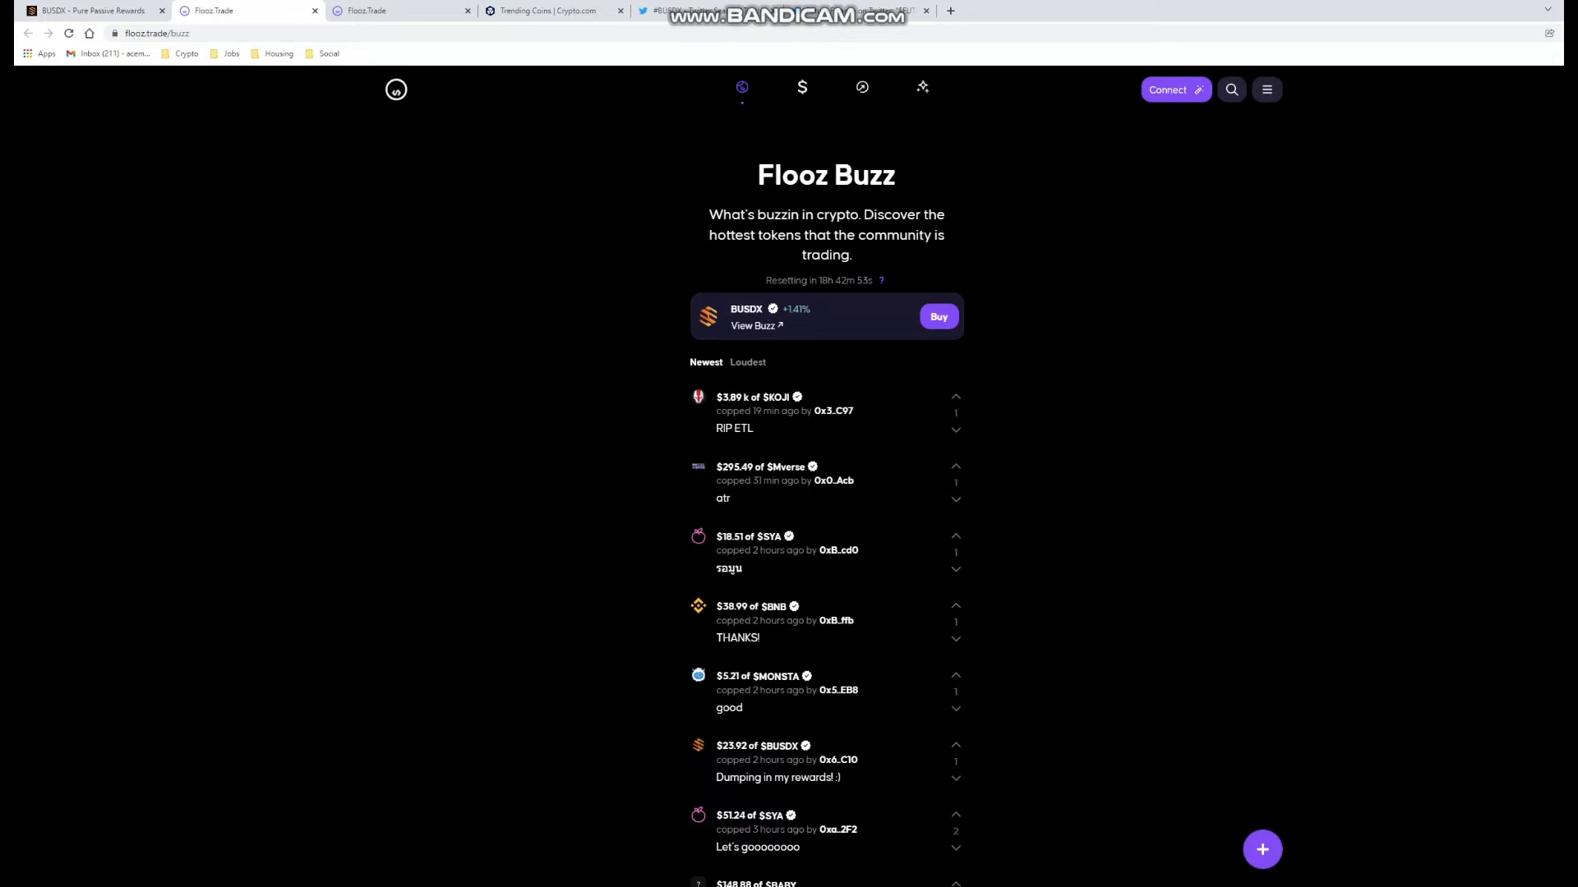
key(ctrl+shift+Tab)
scroll(789, 476, down, 1)
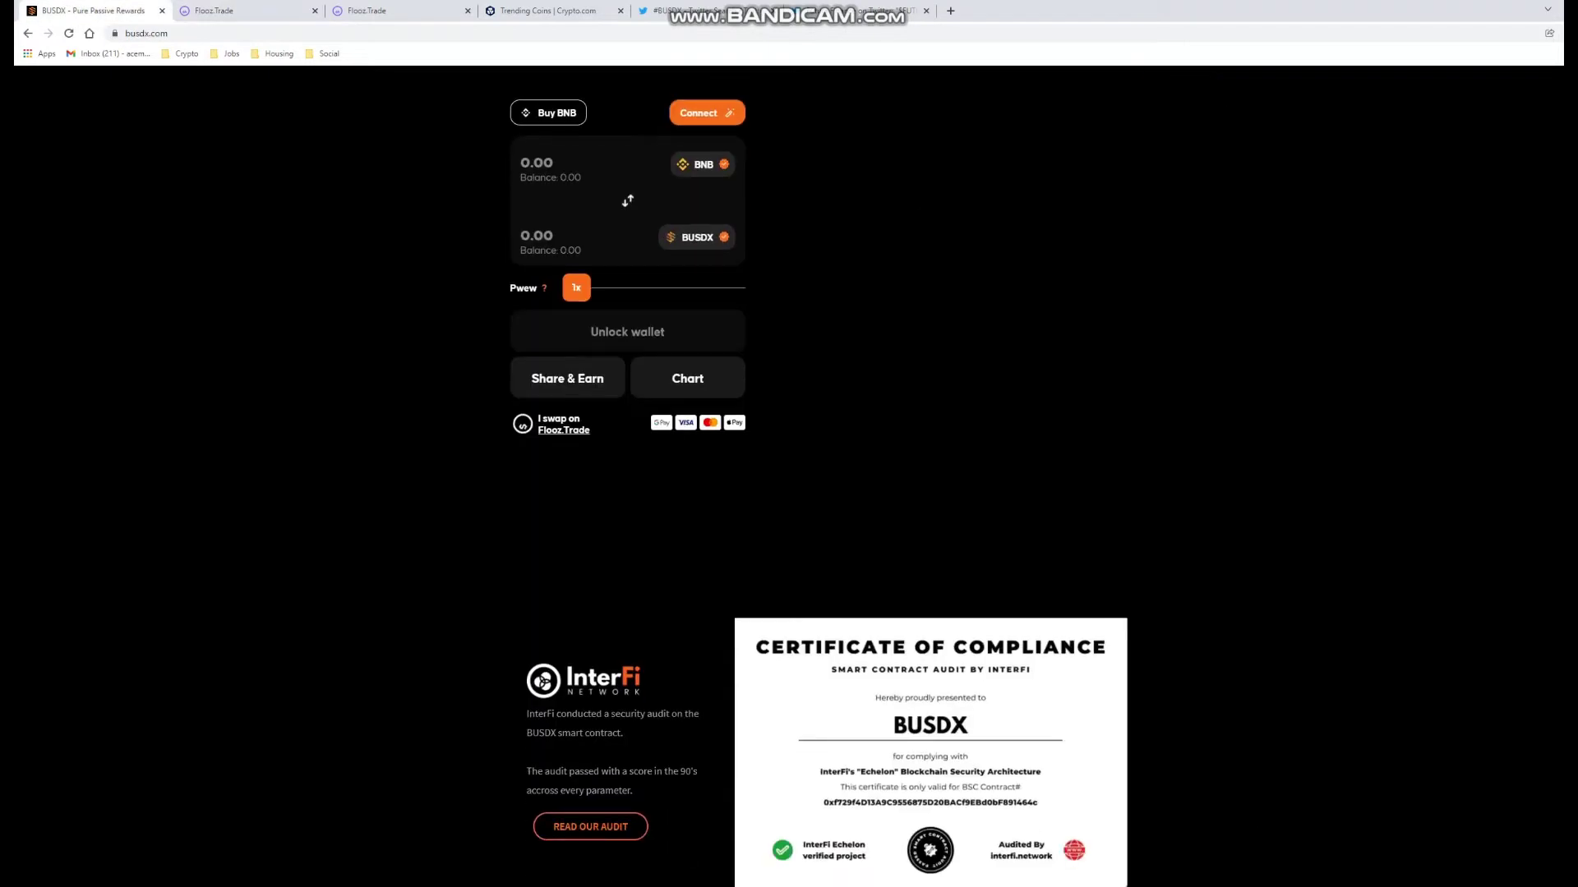
scroll(789, 476, down, 1)
scroll(789, 475, down, 1)
scroll(789, 476, down, 1)
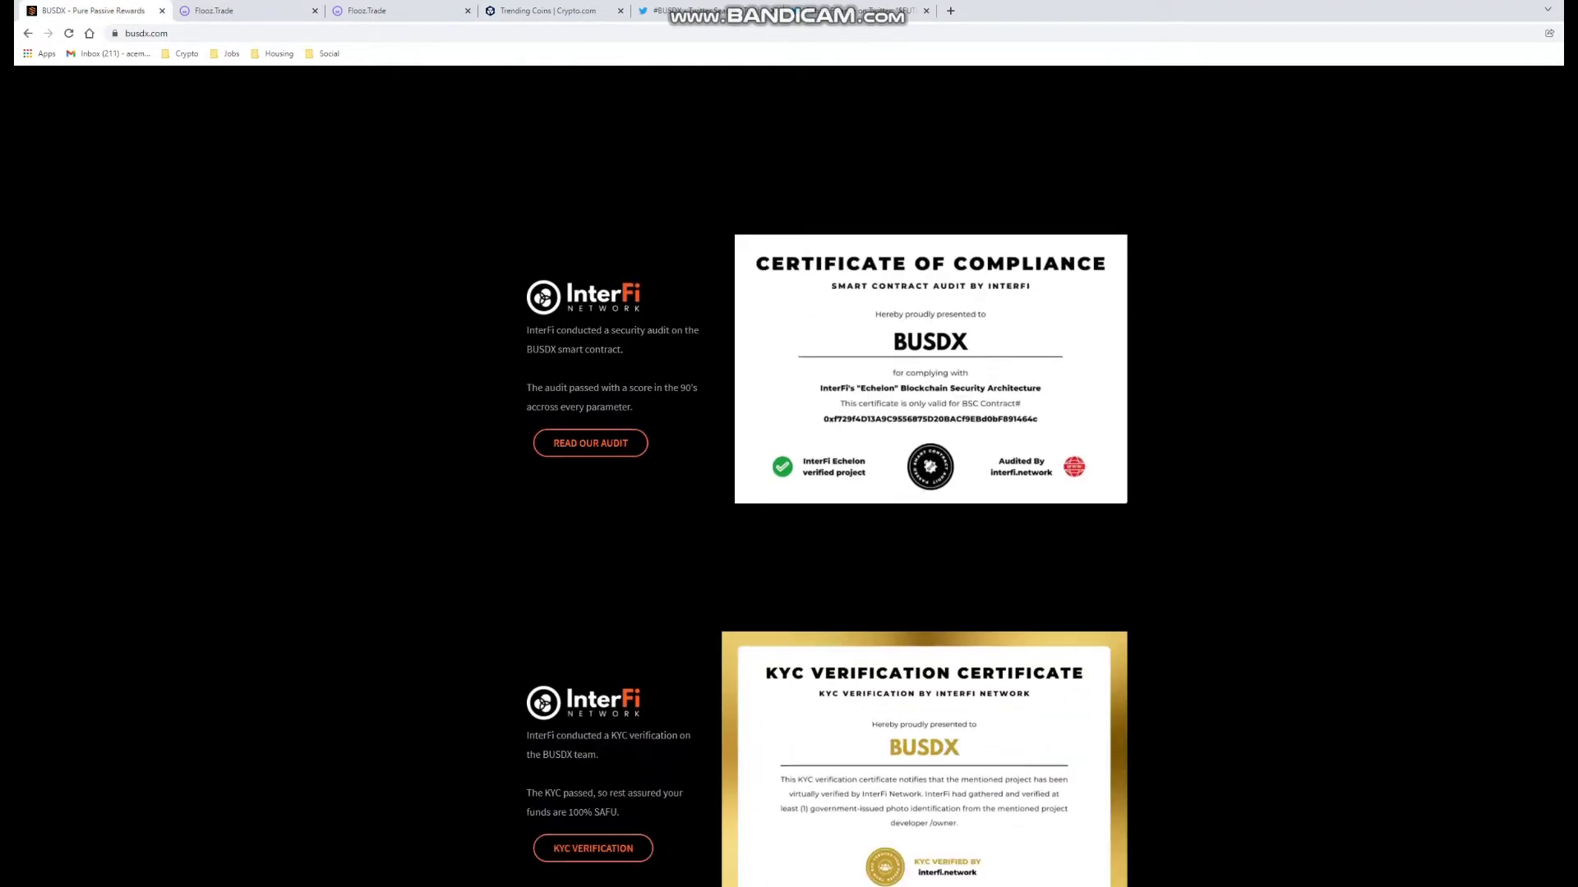
scroll(789, 476, down, 1)
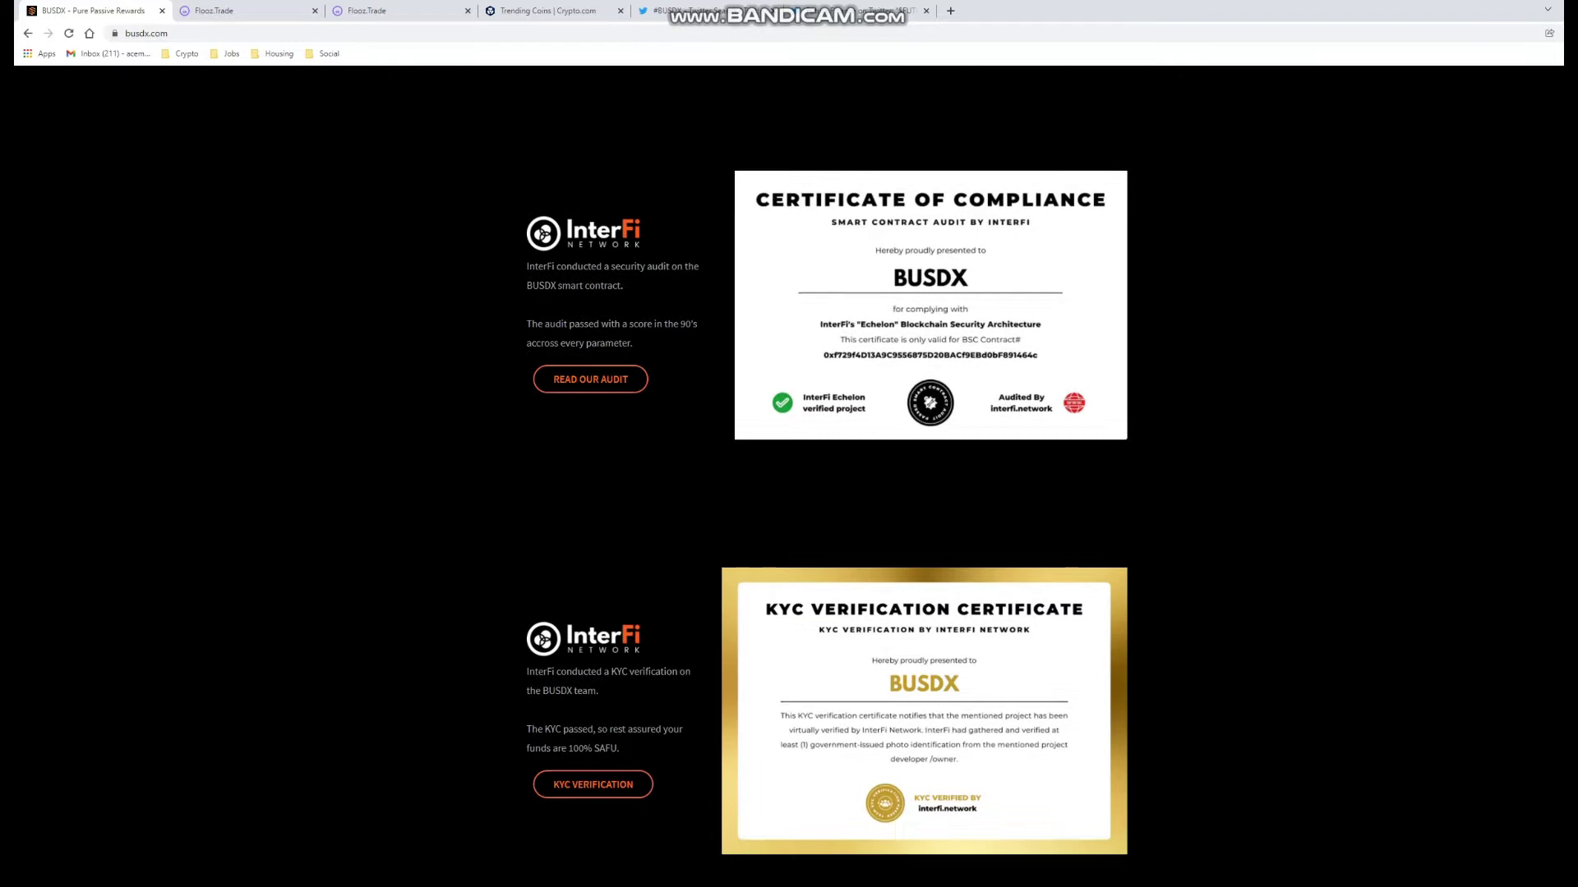
scroll(789, 476, down, 1)
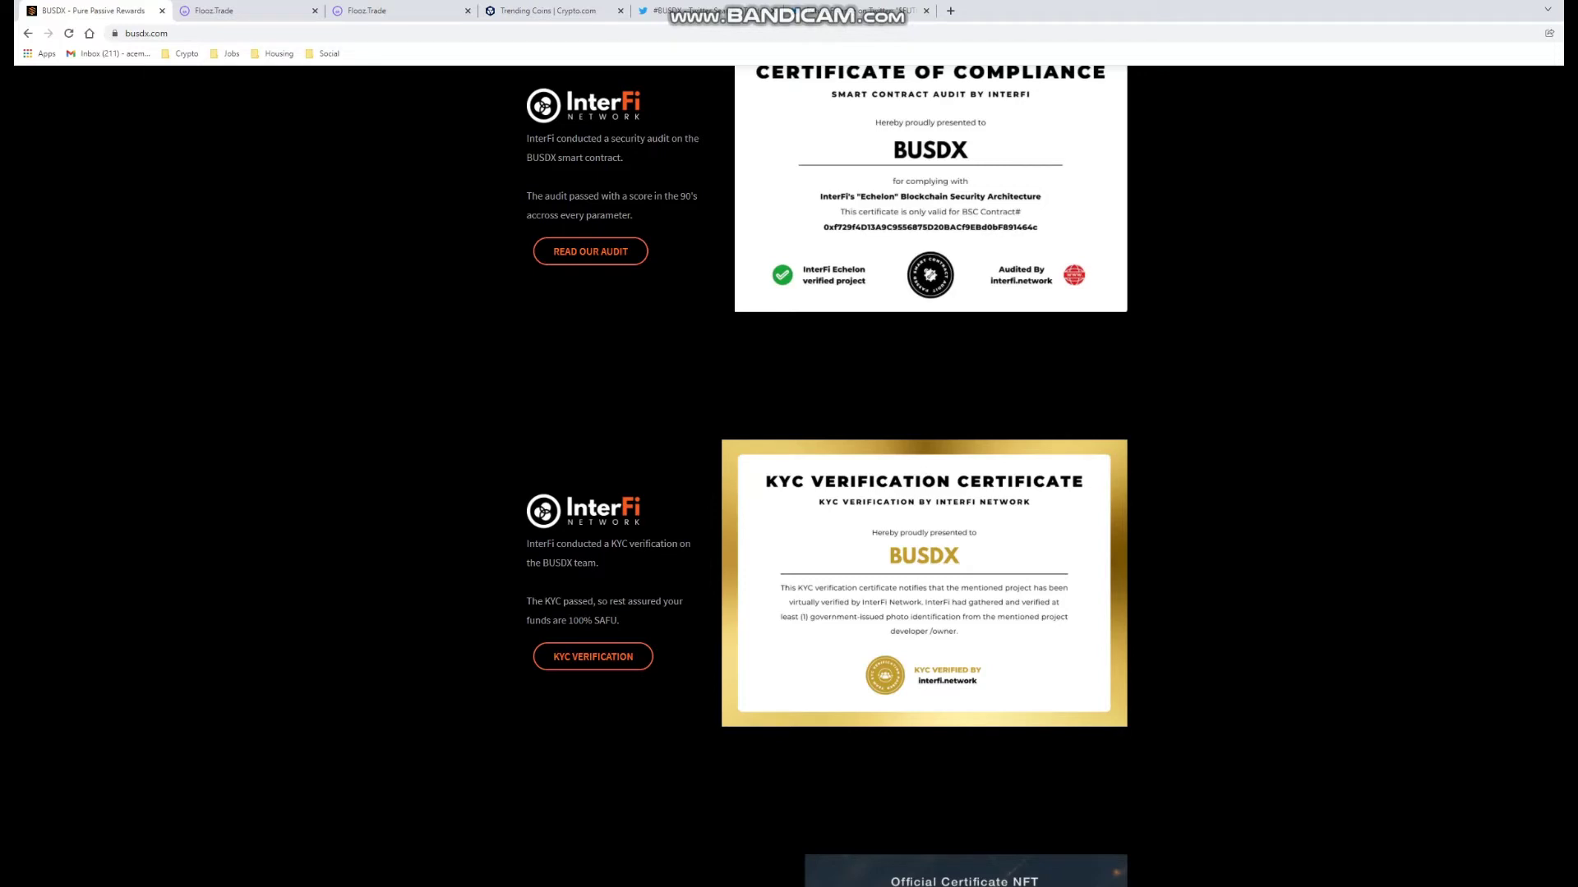
scroll(789, 477, down, 1)
scroll(789, 476, down, 1)
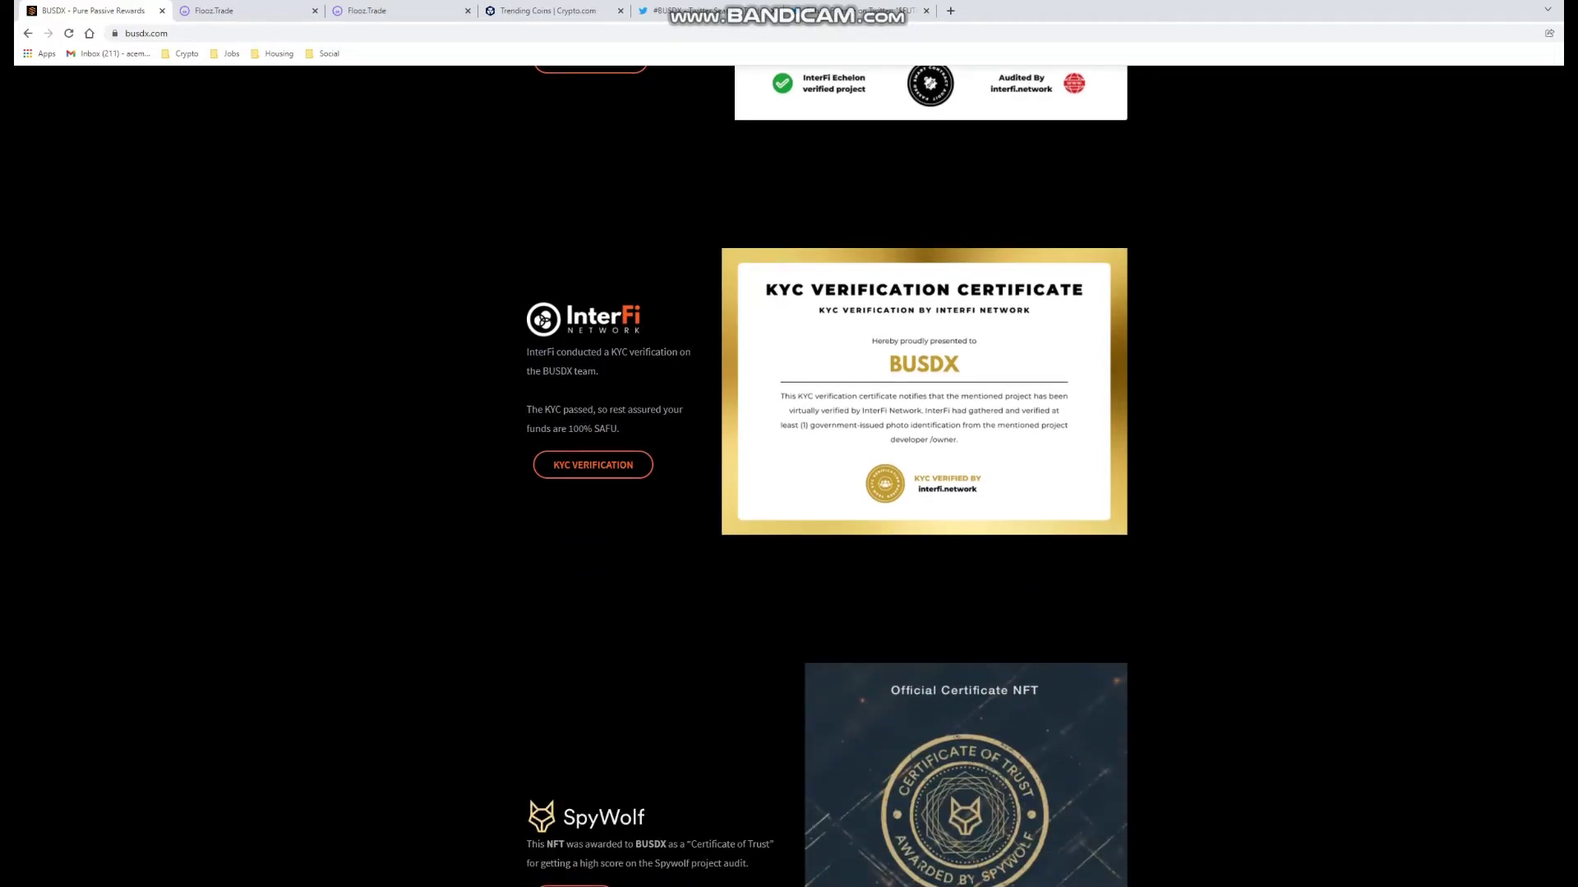
scroll(789, 475, down, 1)
scroll(789, 477, down, 2)
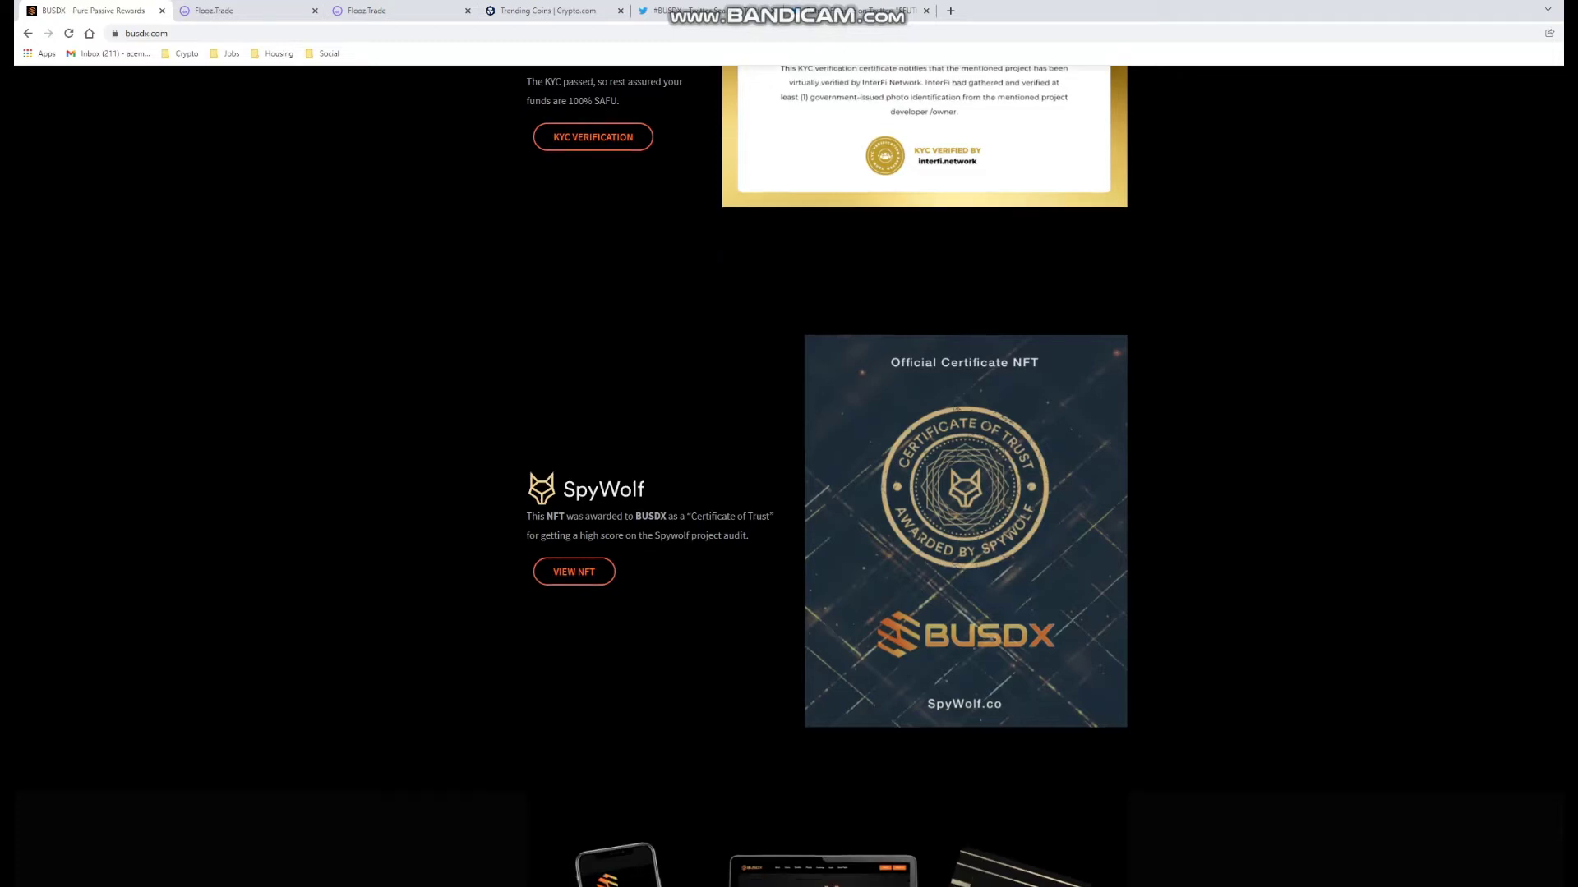
scroll(789, 475, down, 2)
scroll(789, 476, down, 2)
scroll(789, 476, down, 3)
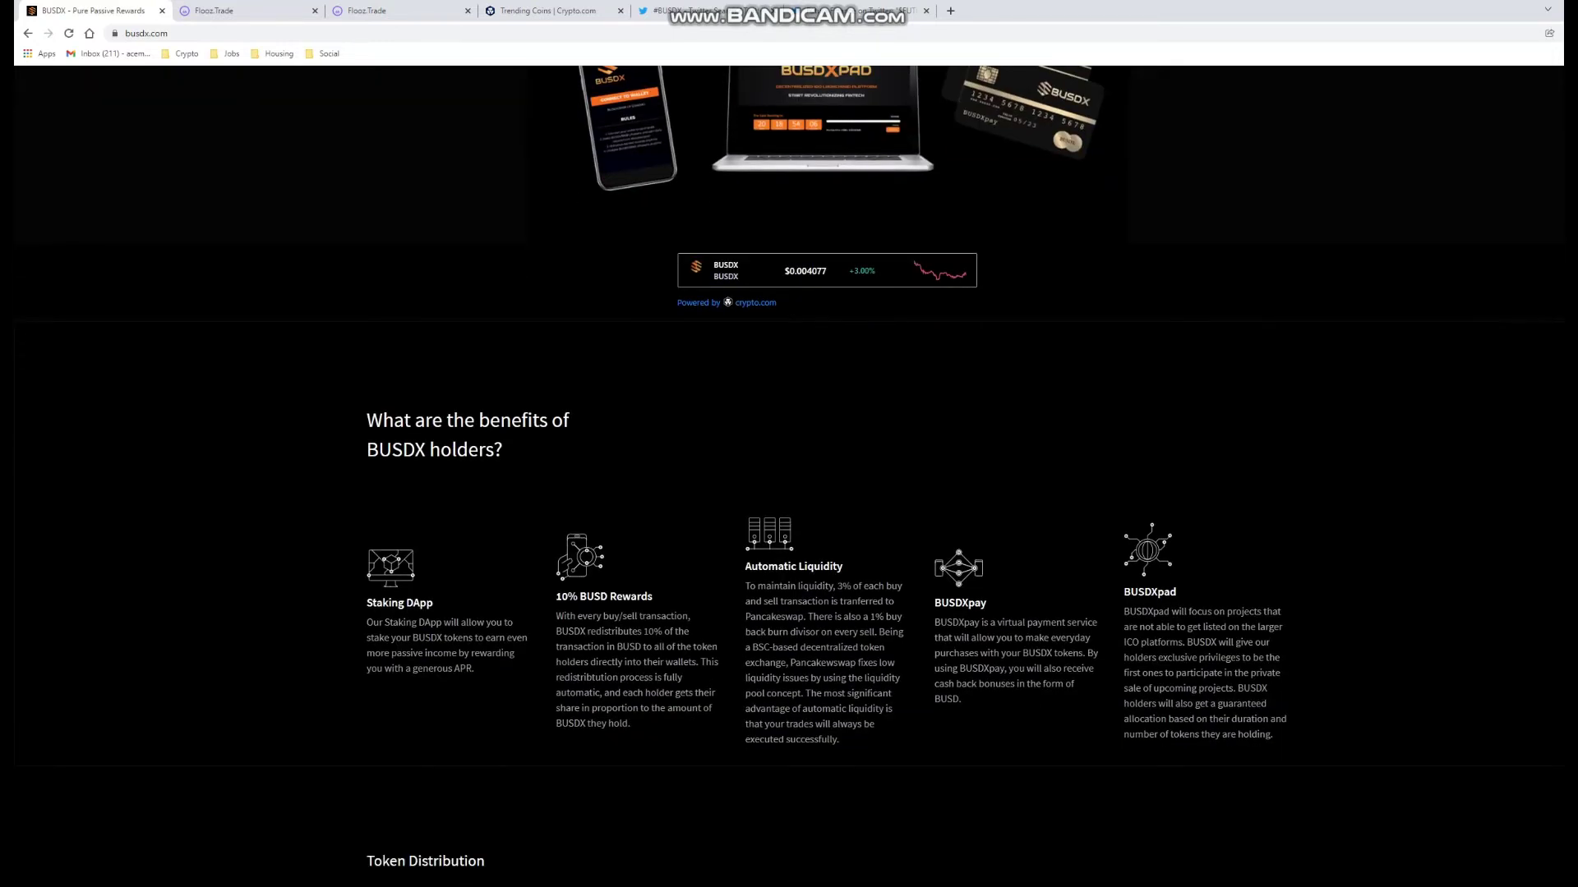
scroll(789, 476, down, 1)
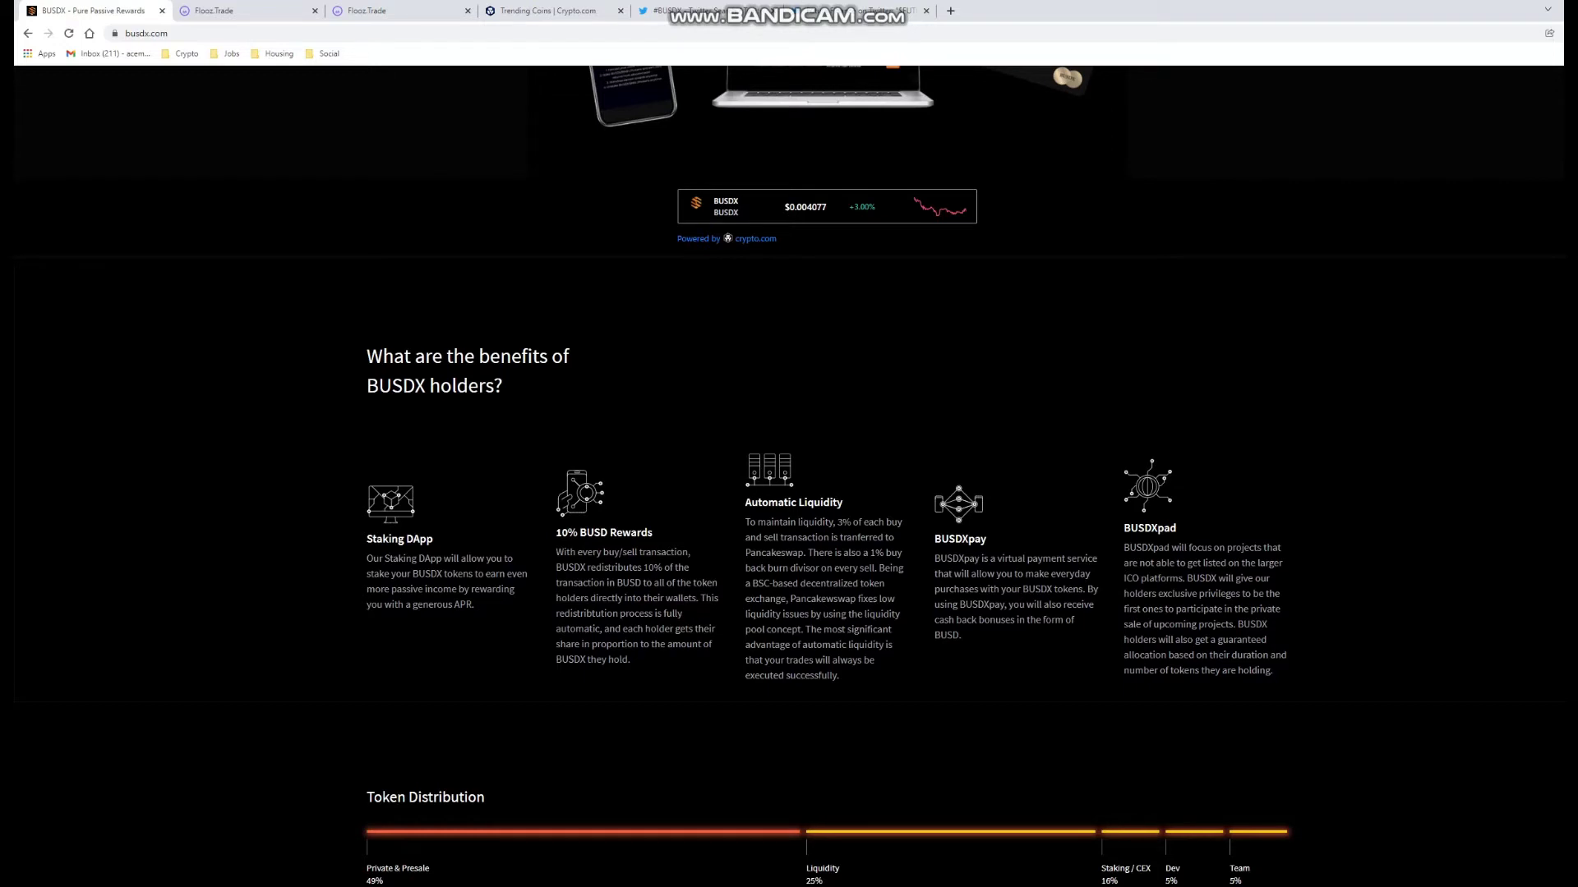
Highlight the BUSDXpad heading in the holder benefits section.
drag(1130, 527, 1178, 528)
scroll(789, 493, down, 1)
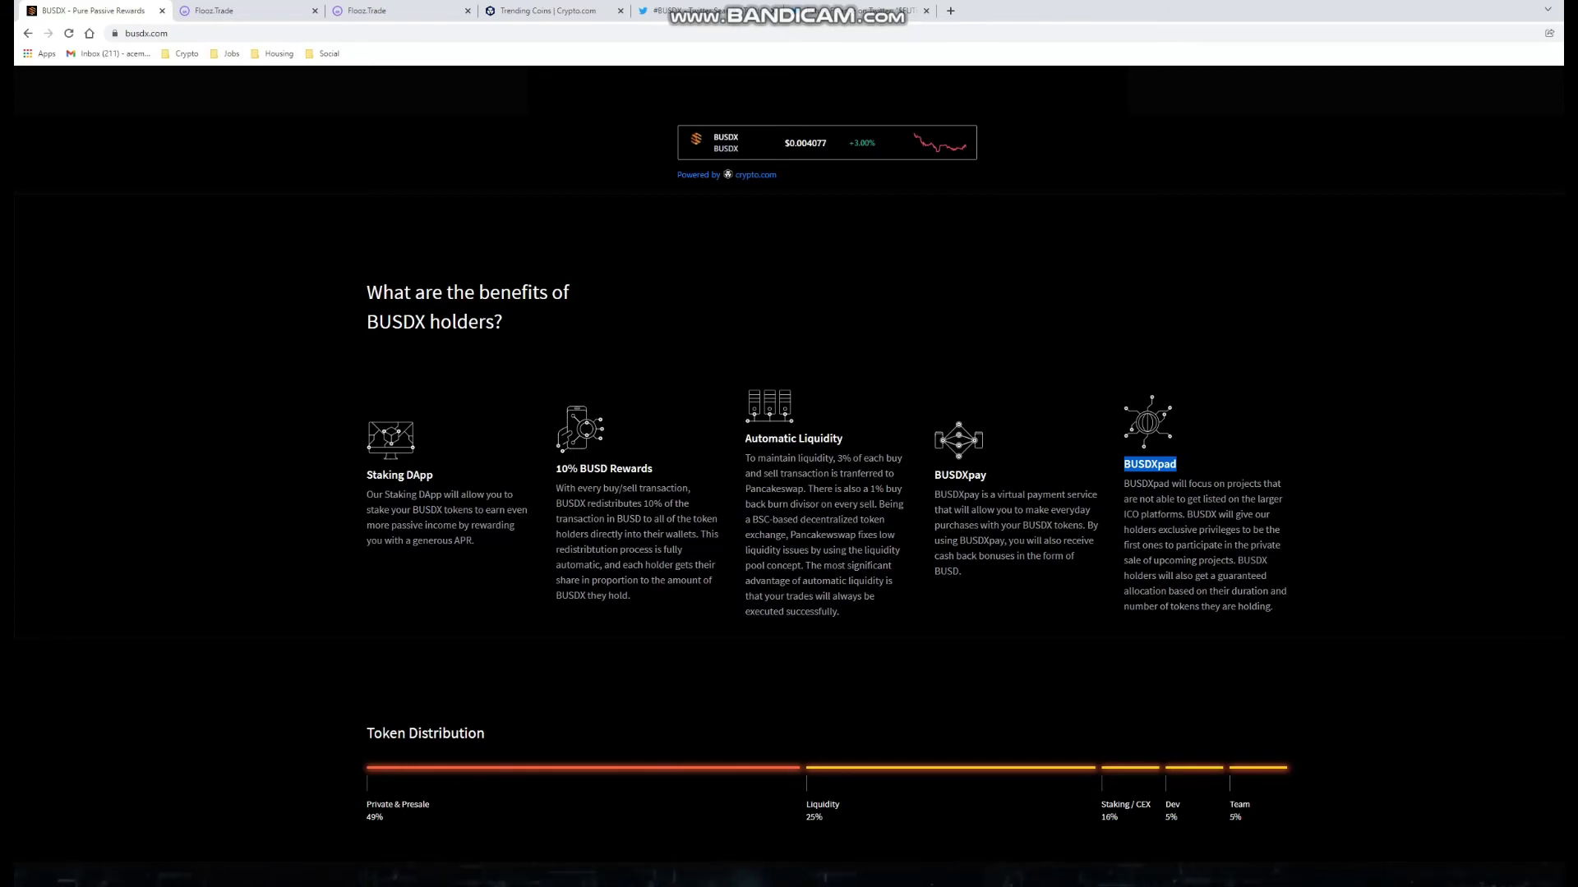
Highlight the Staking DApp benefit block and the opening phrase of 10% BUSD Rewards.
drag(365, 422, 450, 542)
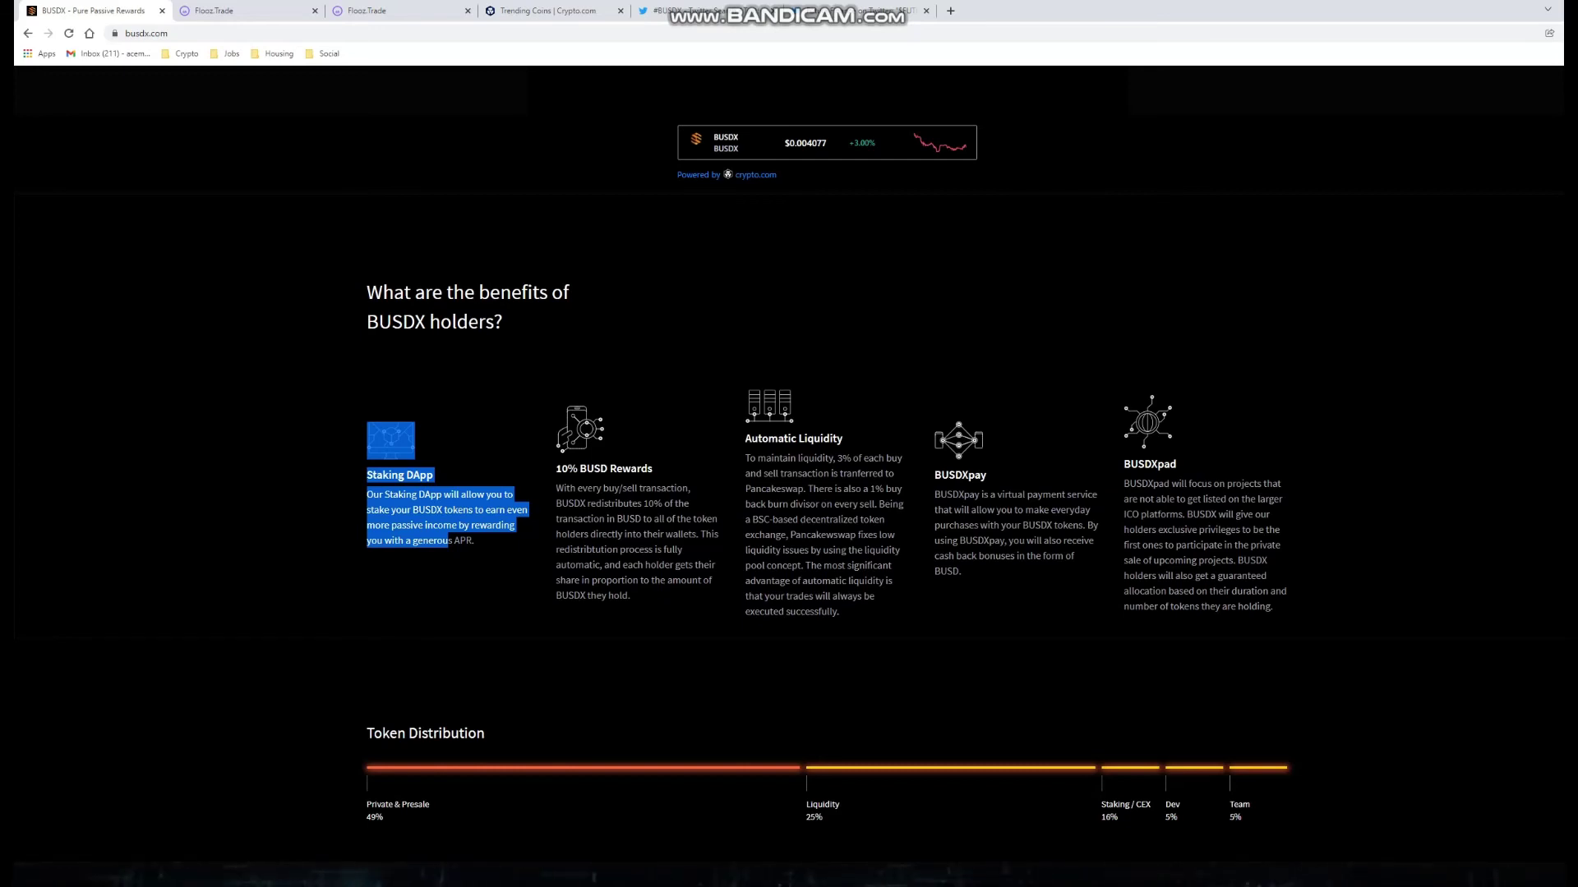
drag(555, 488, 692, 489)
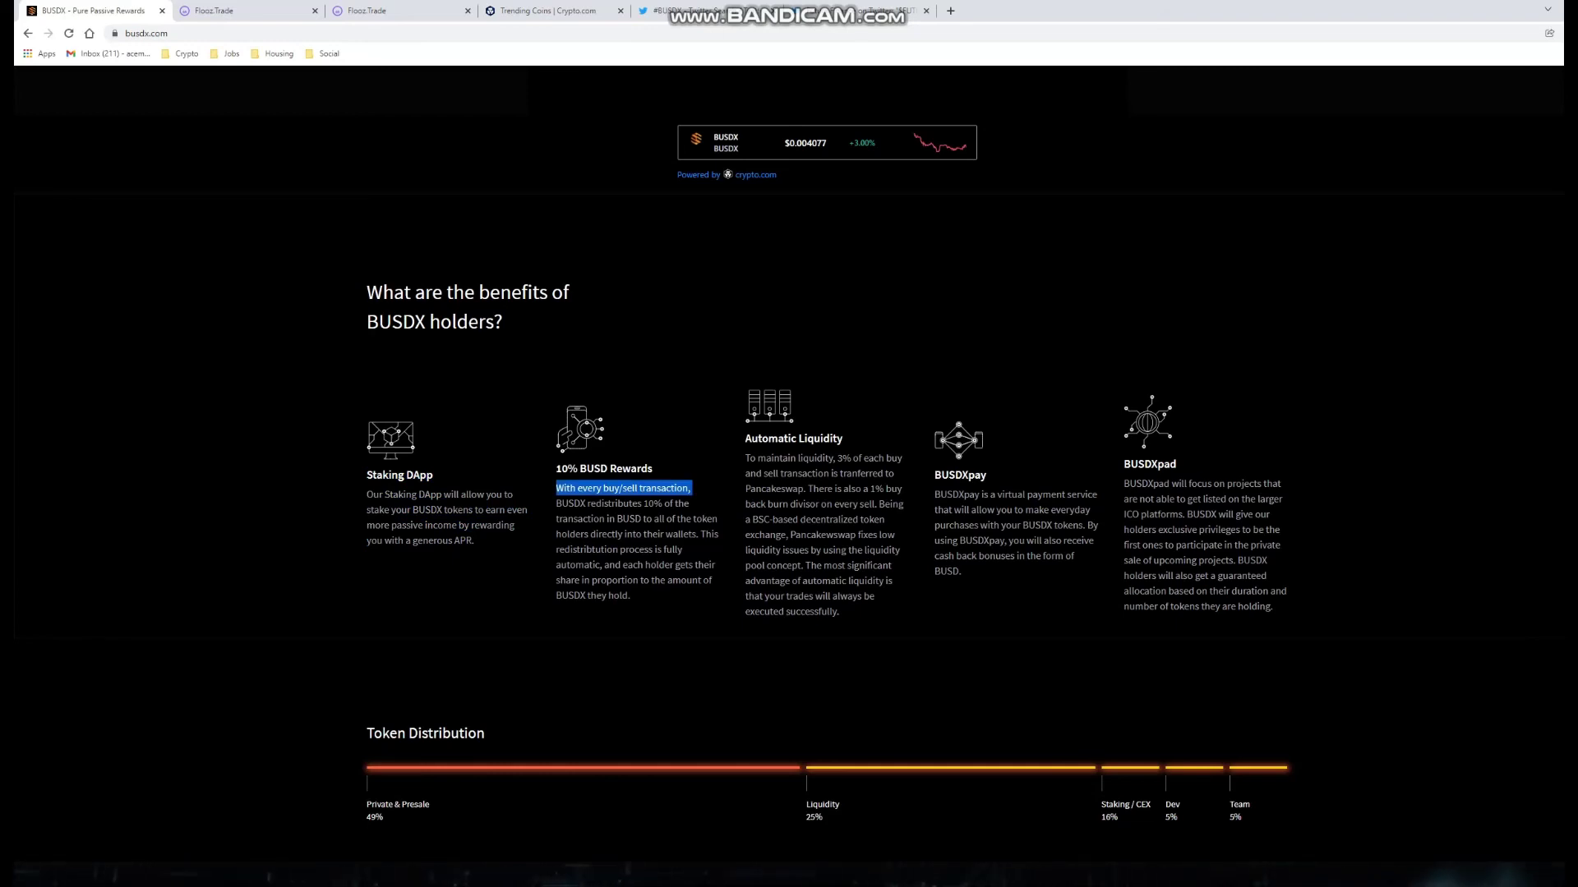
scroll(789, 493, down, 1)
scroll(789, 493, down, 1)
scroll(789, 493, down, 1)
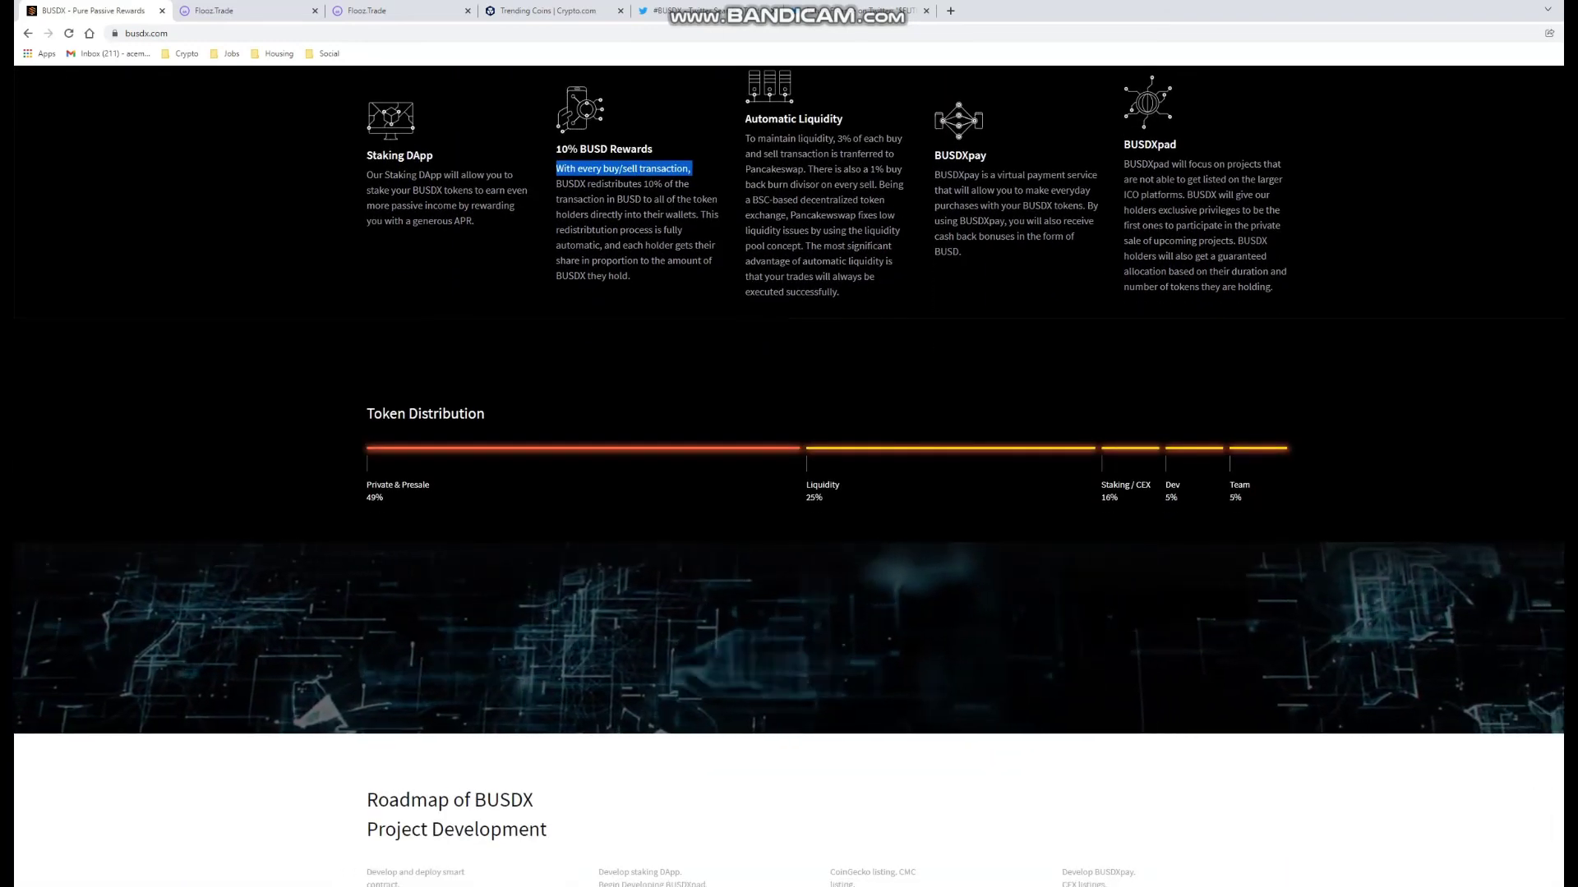
scroll(790, 494, down, 1)
scroll(790, 493, down, 1)
scroll(788, 494, down, 1)
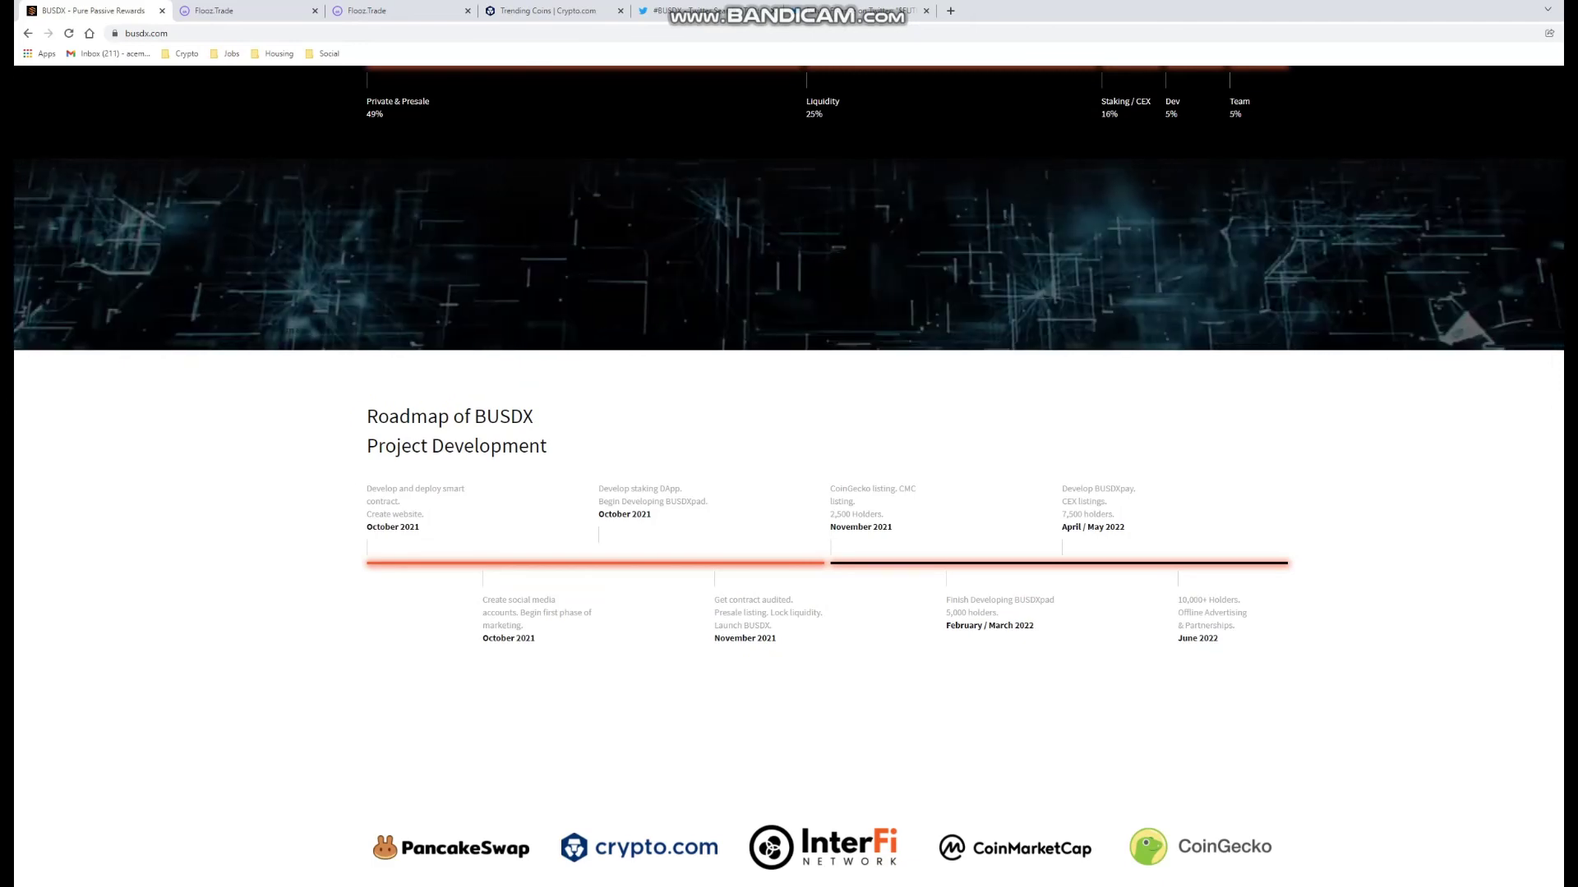
scroll(790, 493, down, 1)
scroll(789, 494, down, 1)
scroll(790, 493, down, 1)
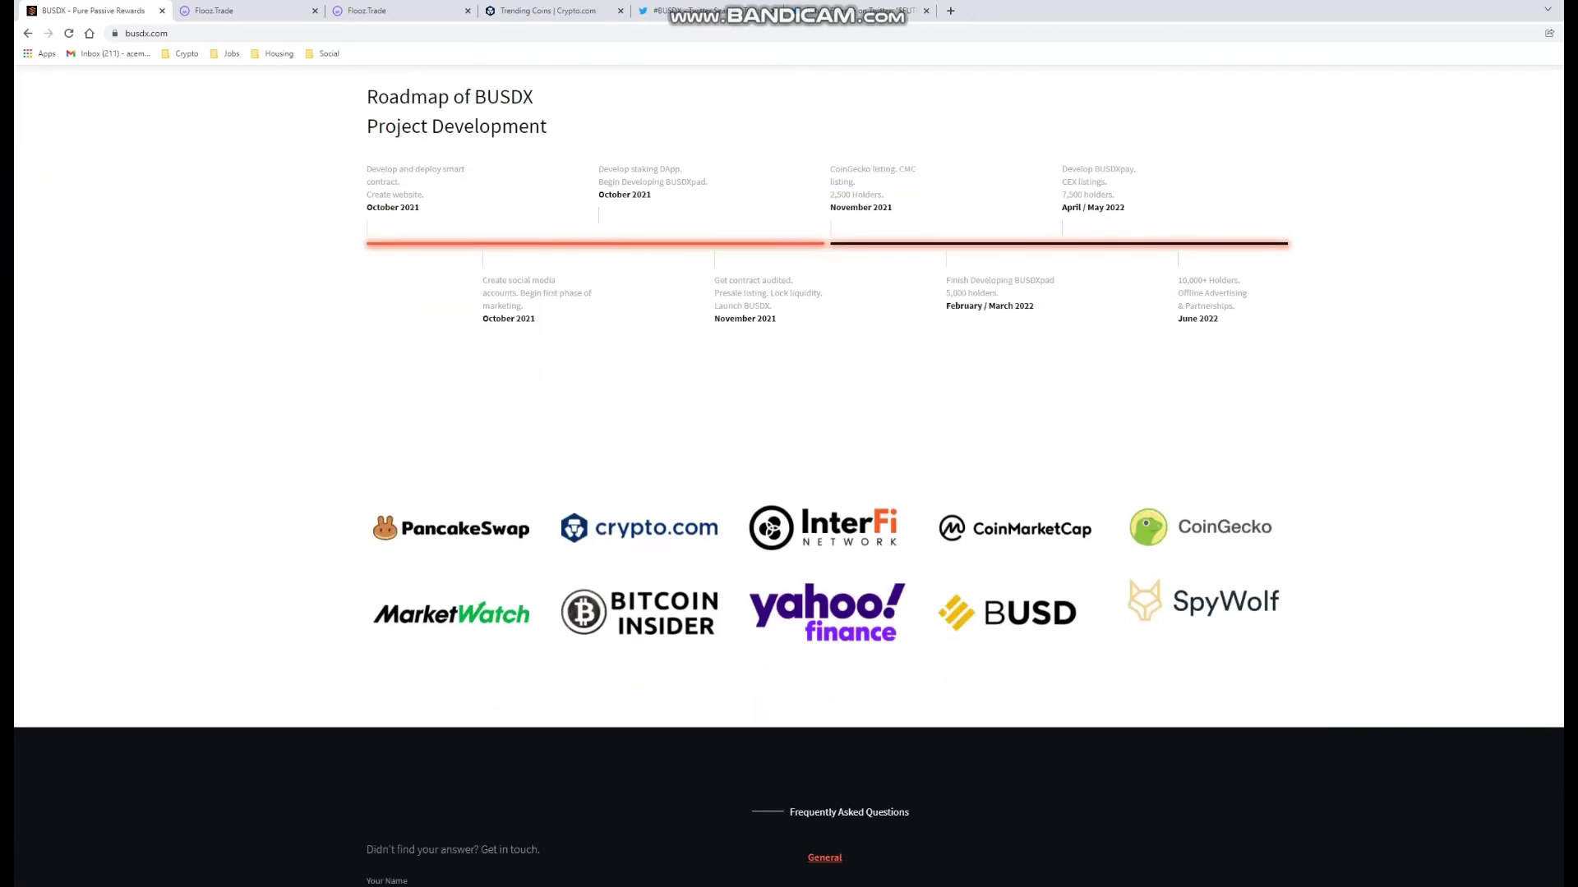
scroll(790, 493, down, 1)
scroll(789, 493, down, 1)
scroll(789, 493, down, 1)
scroll(789, 494, down, 1)
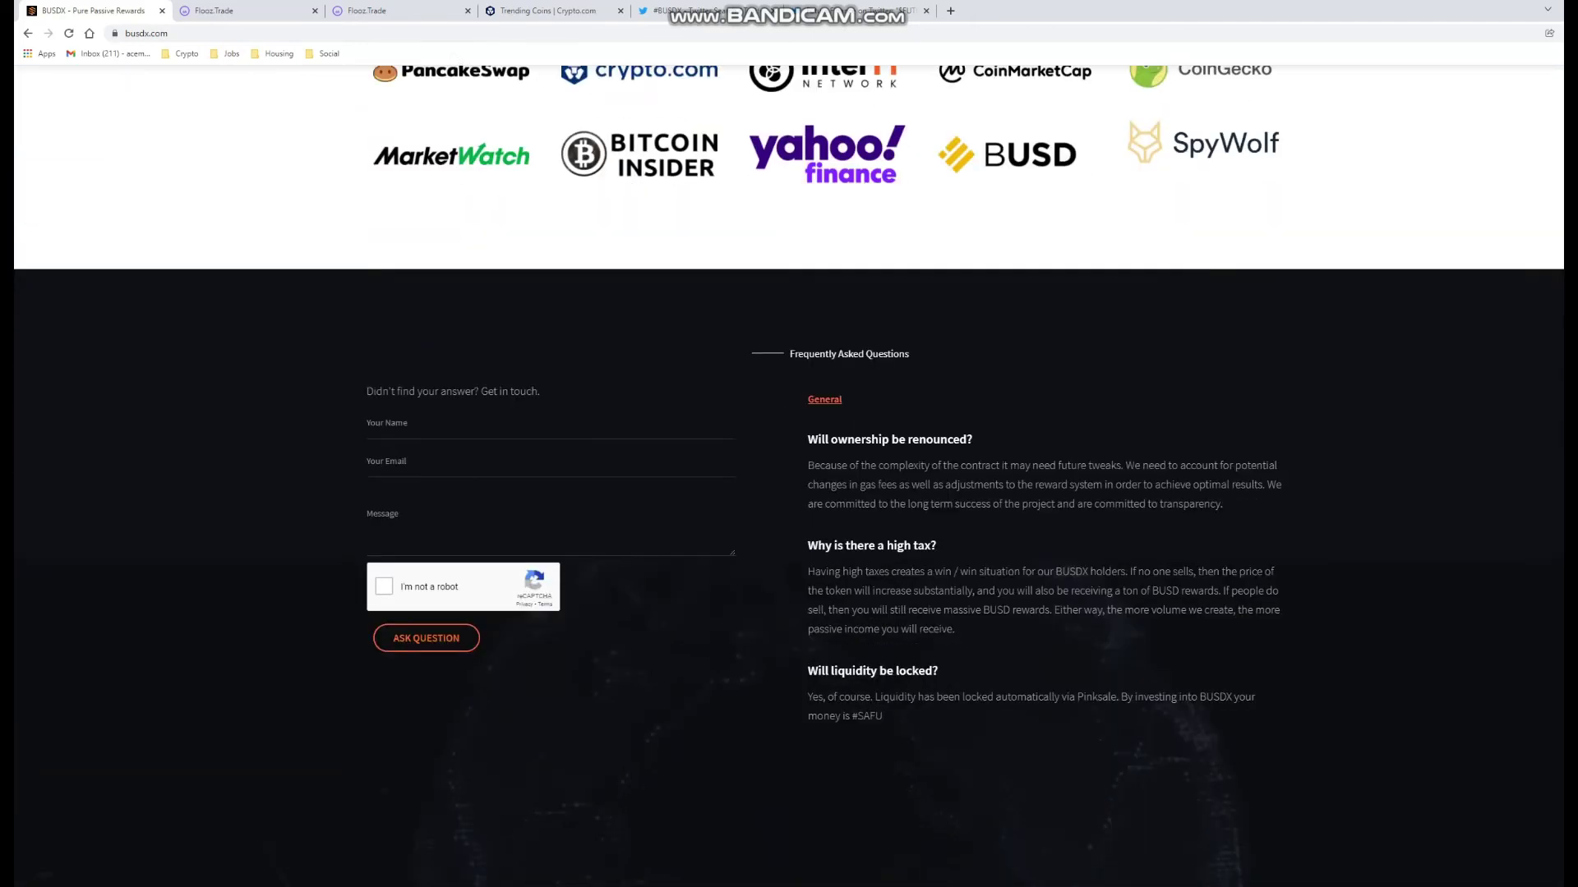
scroll(789, 493, down, 1)
scroll(789, 493, down, 2)
scroll(790, 493, up, 6)
scroll(788, 493, up, 6)
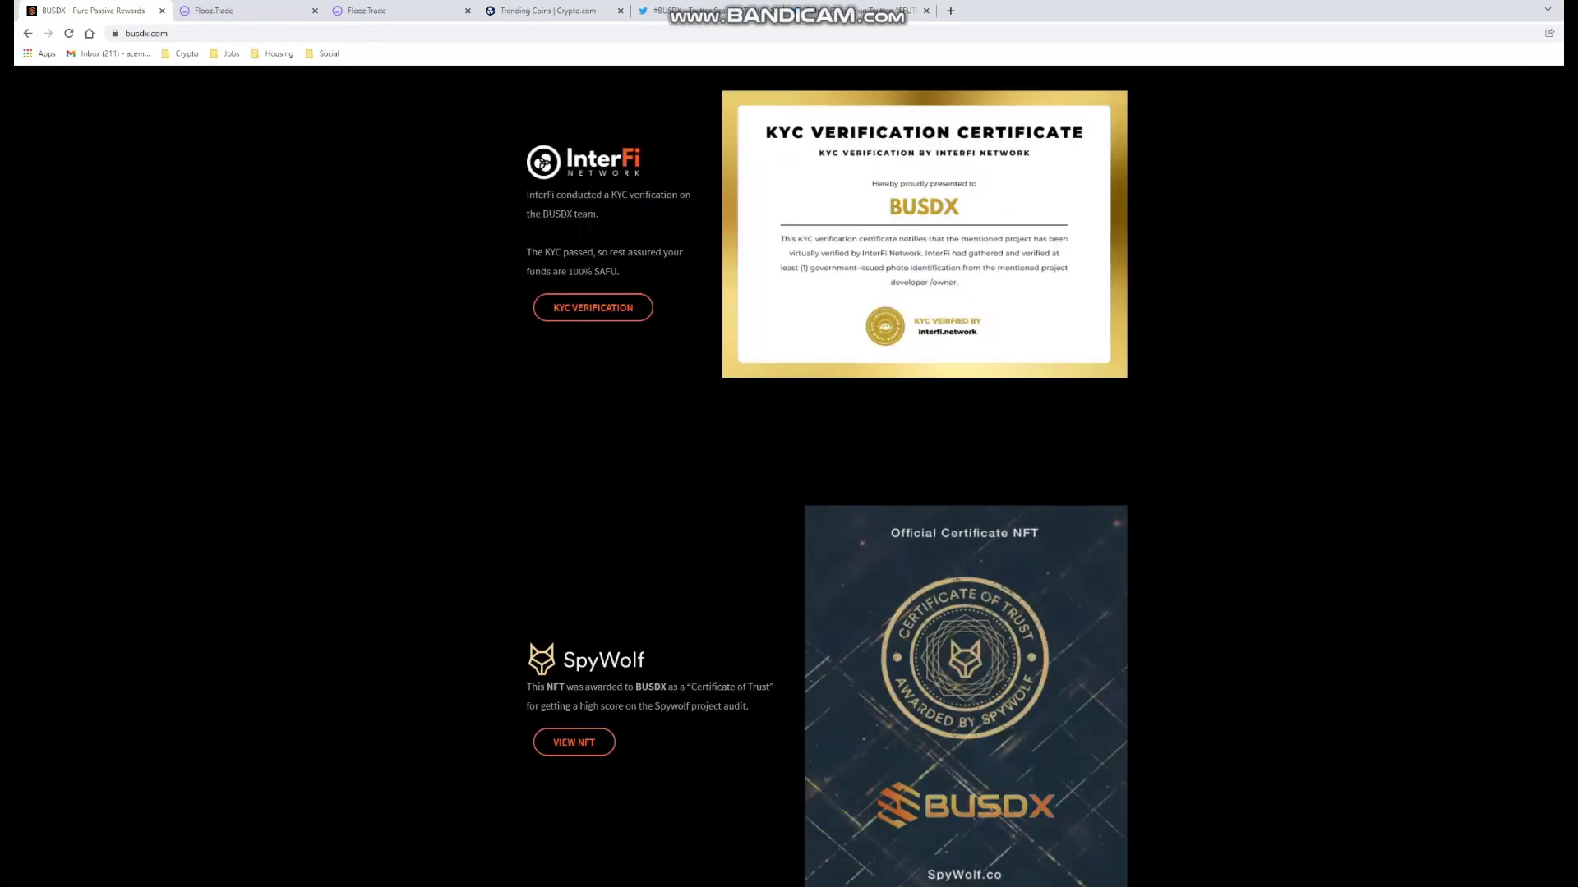
scroll(790, 494, up, 5)
scroll(789, 493, up, 3)
scroll(788, 494, up, 3)
scroll(788, 494, down, 15)
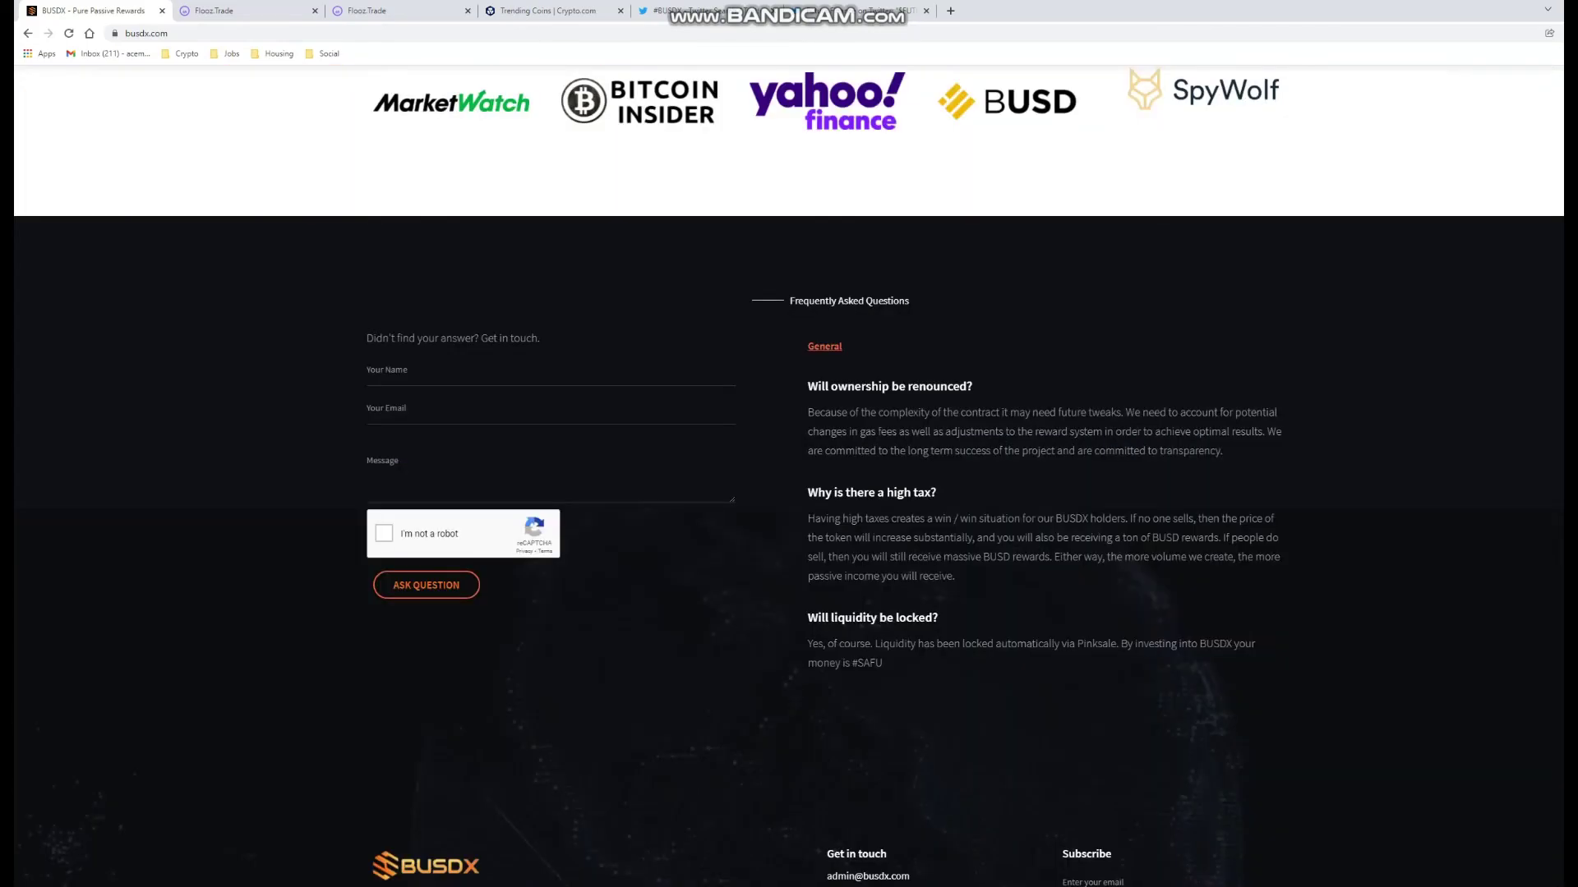
scroll(790, 493, up, 1)
scroll(789, 493, up, 2)
scroll(788, 493, up, 3)
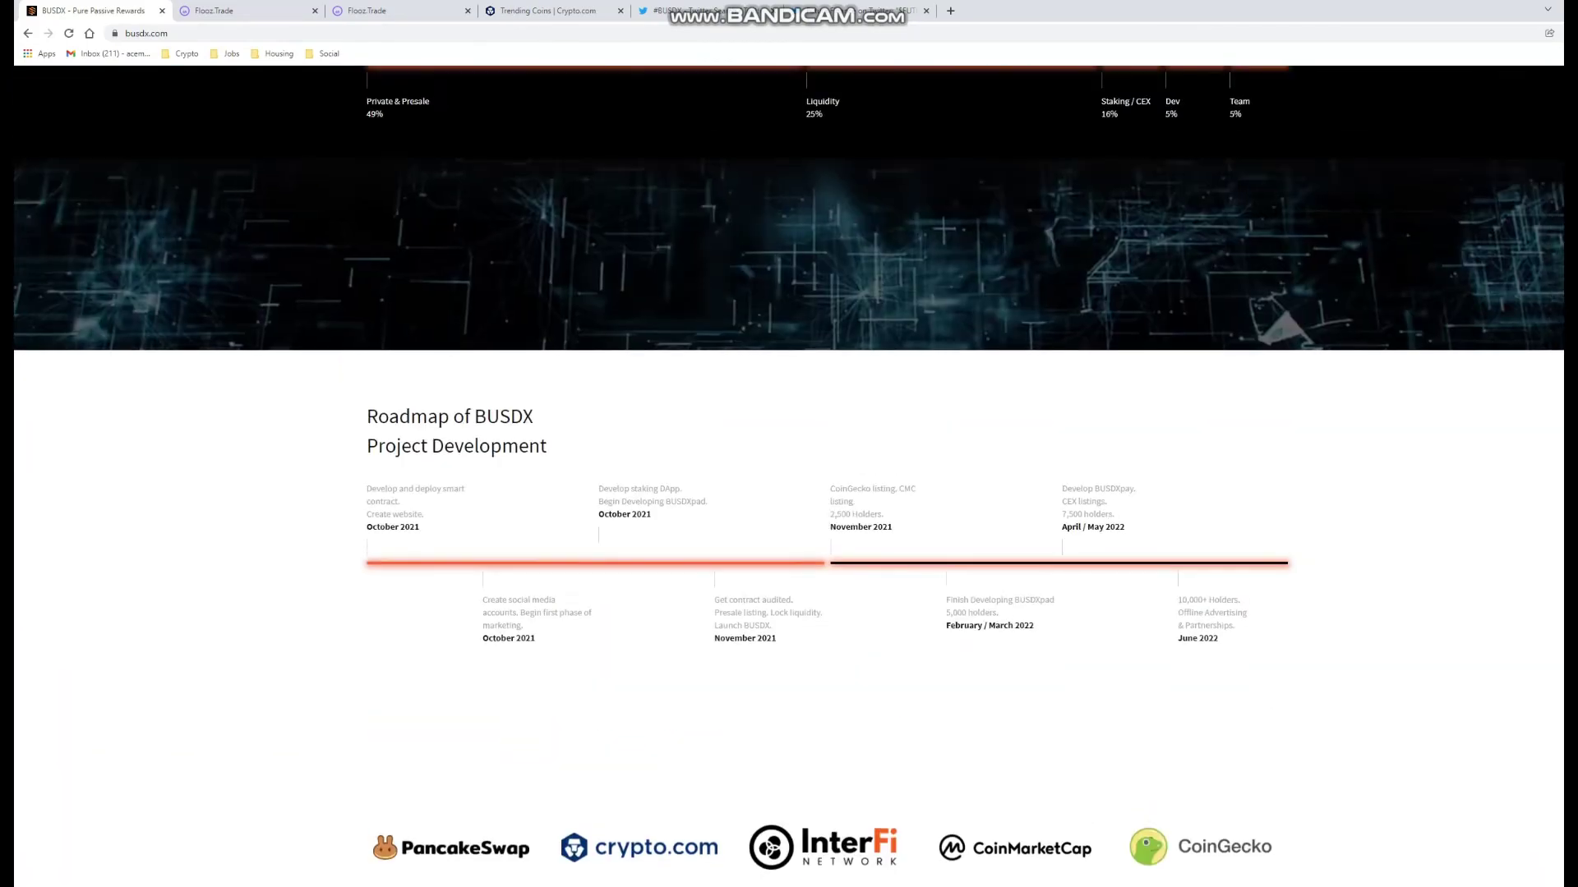
scroll(789, 493, up, 2)
scroll(790, 494, up, 2)
scroll(789, 494, up, 3)
scroll(789, 493, up, 3)
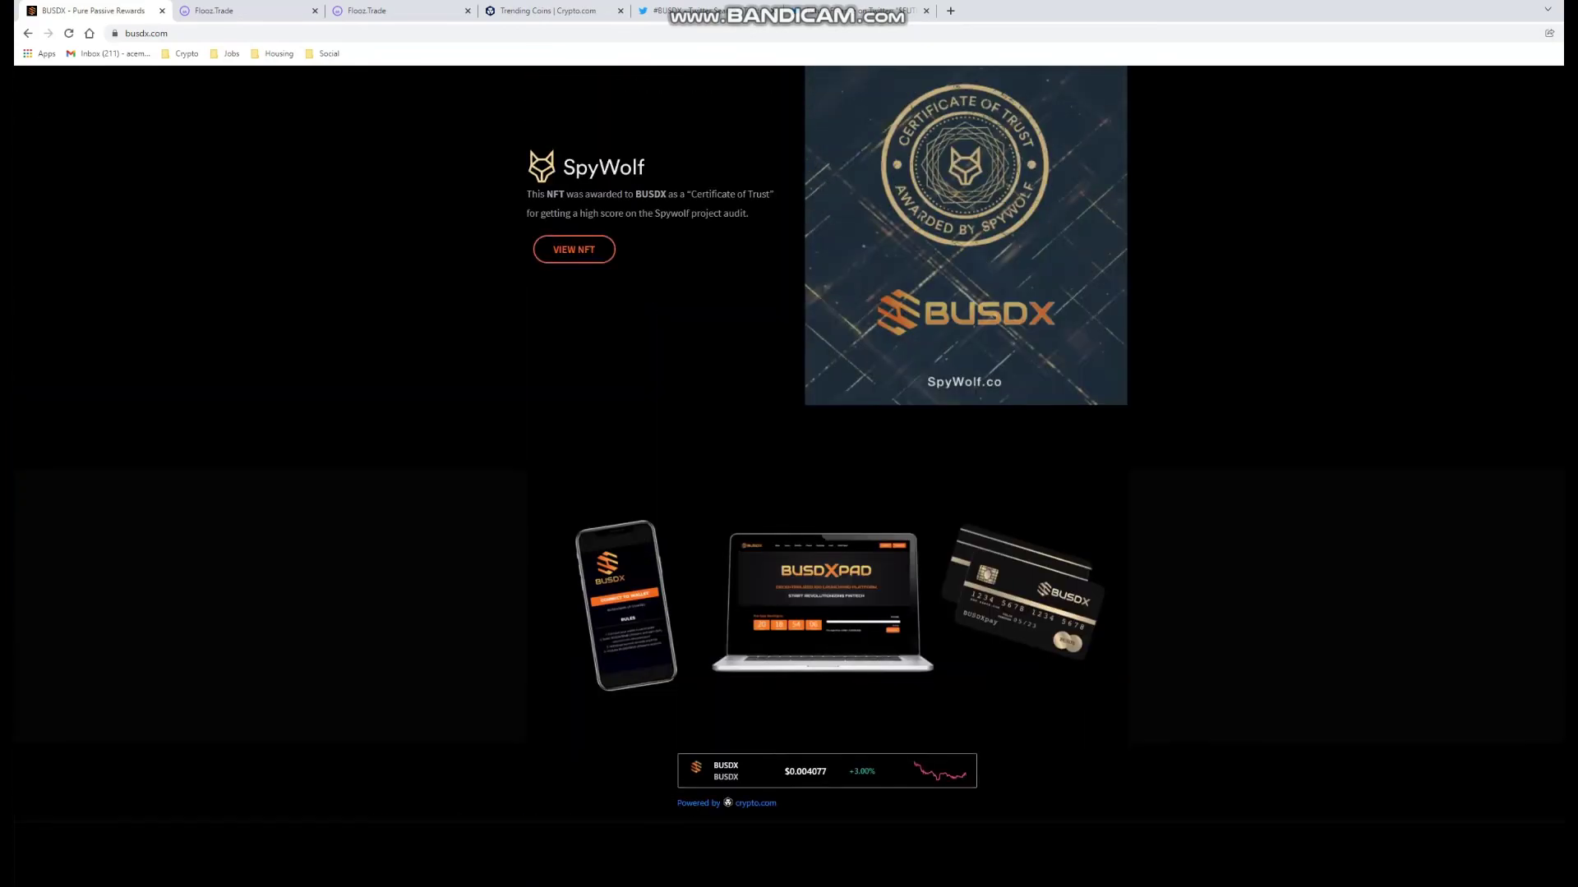
scroll(789, 494, up, 3)
scroll(789, 494, up, 2)
scroll(789, 493, up, 3)
scroll(788, 494, up, 3)
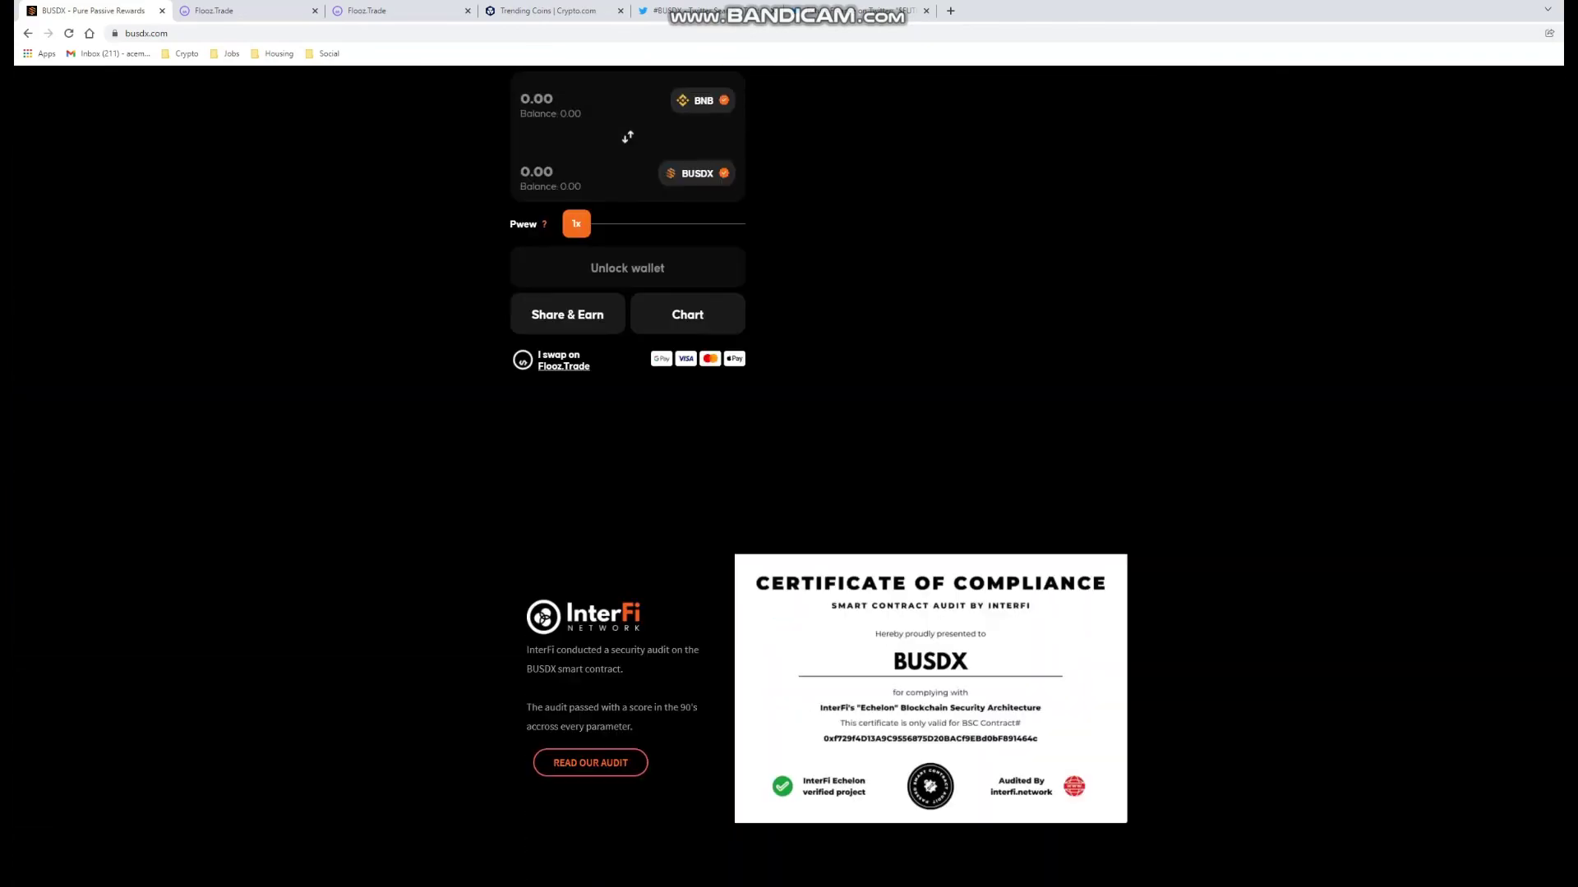
scroll(788, 494, up, 1)
scroll(789, 493, up, 2)
scroll(790, 493, up, 3)
scroll(788, 493, up, 3)
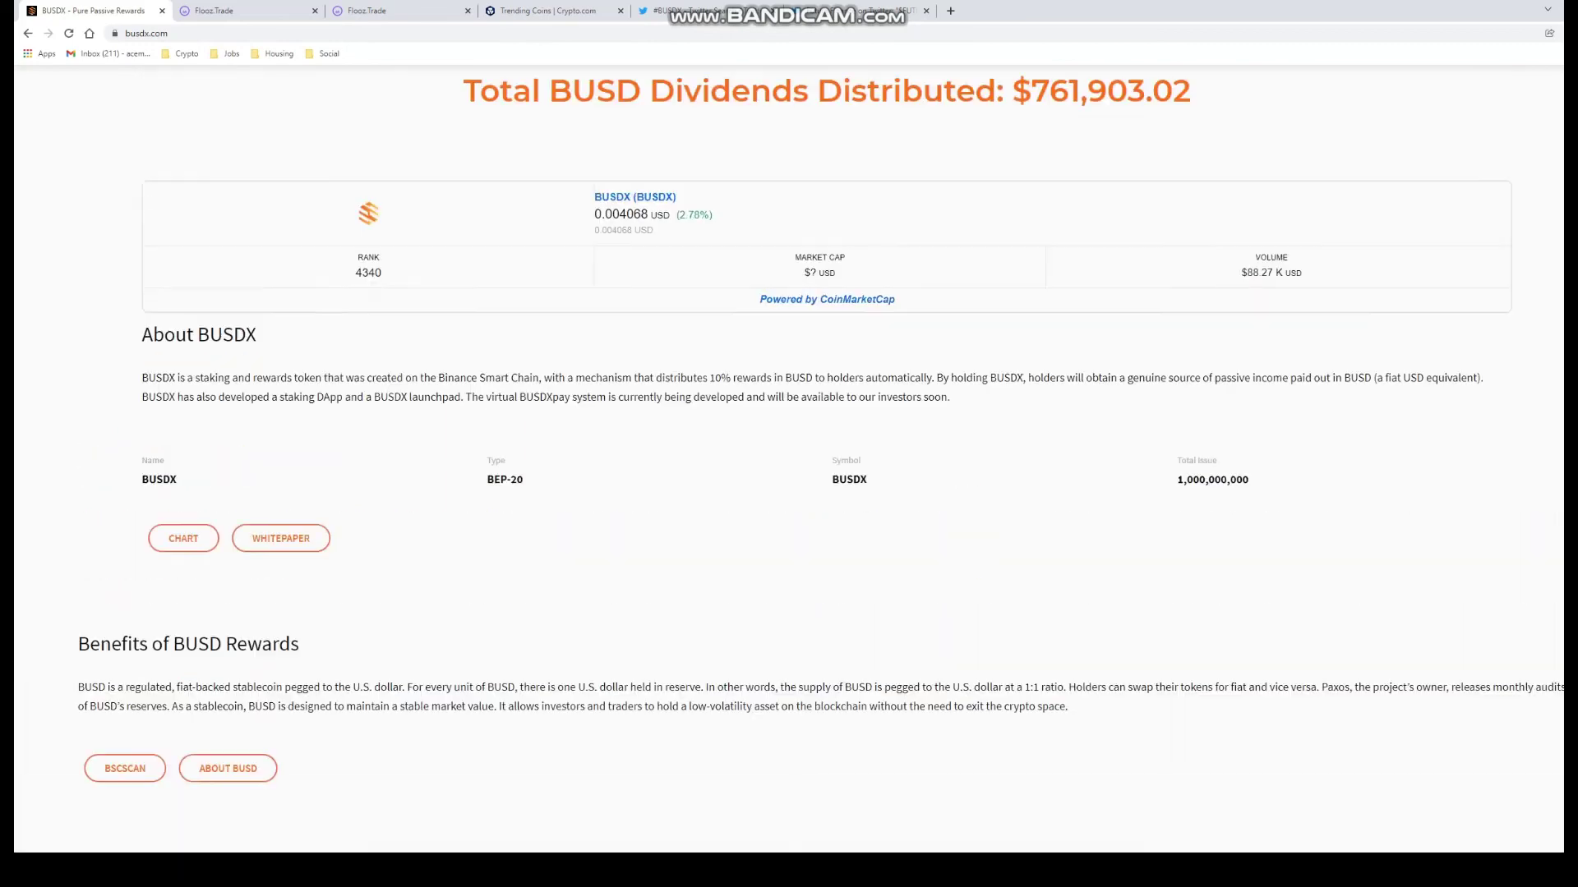
scroll(788, 494, up, 2)
scroll(790, 494, up, 1)
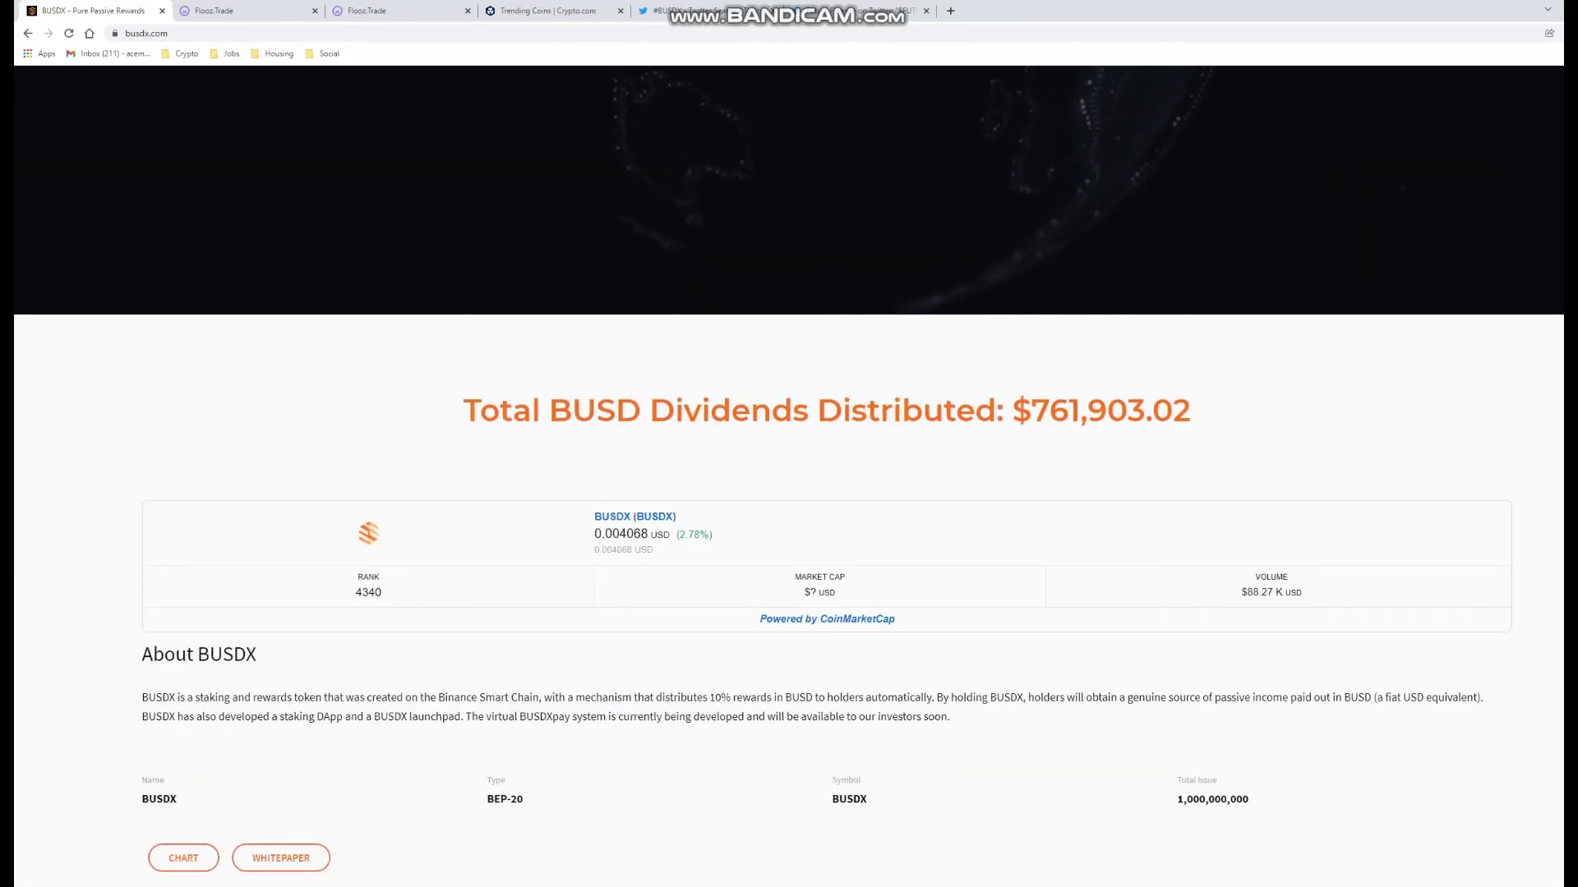
scroll(789, 494, up, 1)
scroll(789, 493, up, 1)
scroll(789, 493, up, 2)
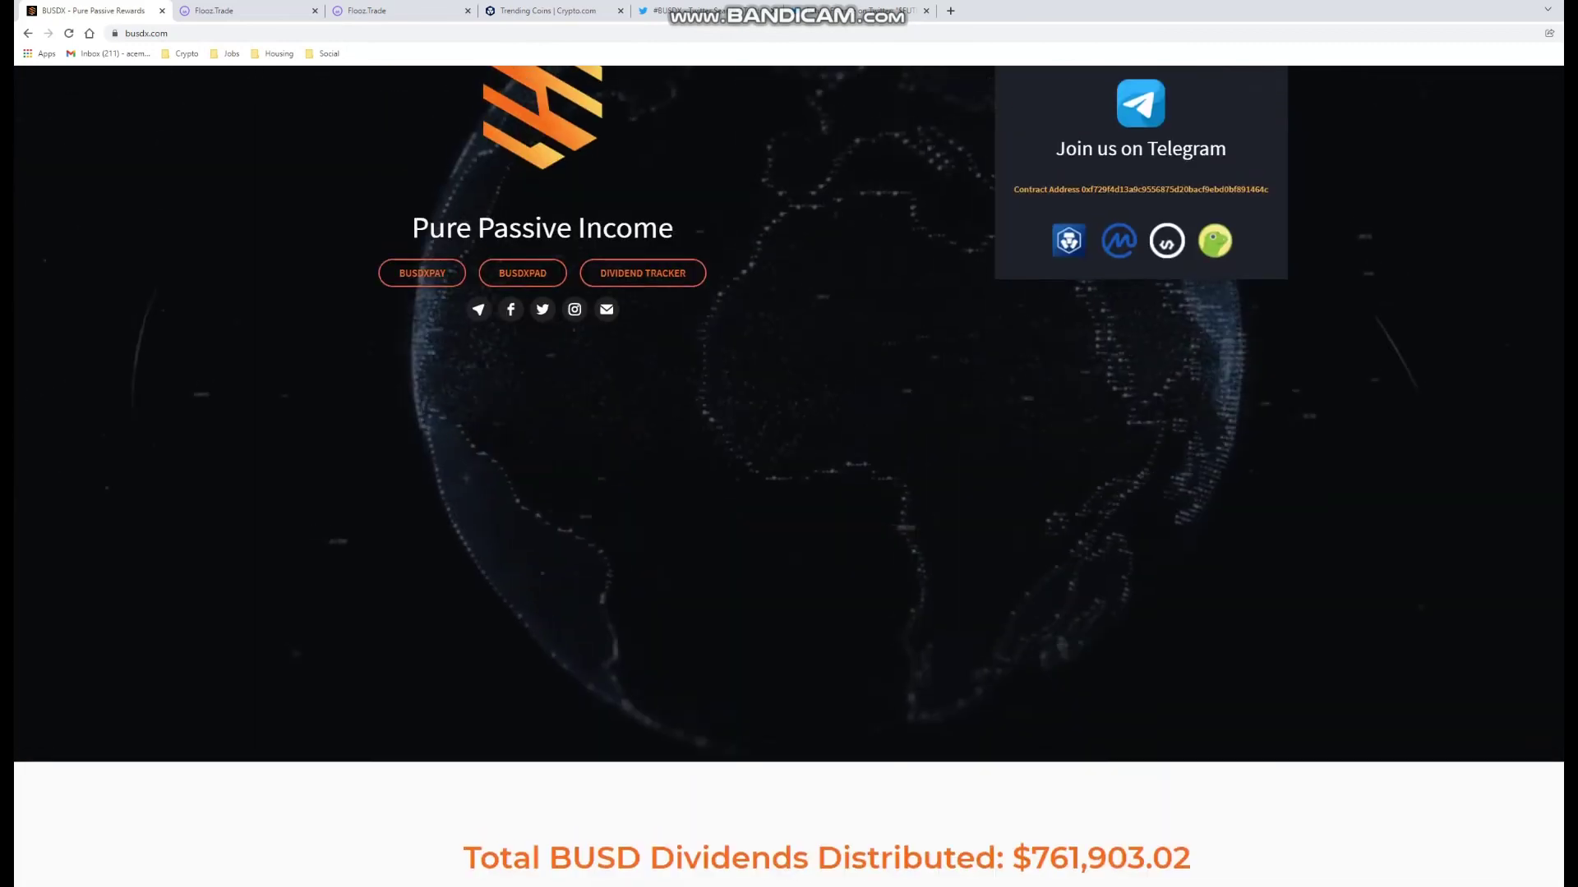
scroll(790, 493, up, 1)
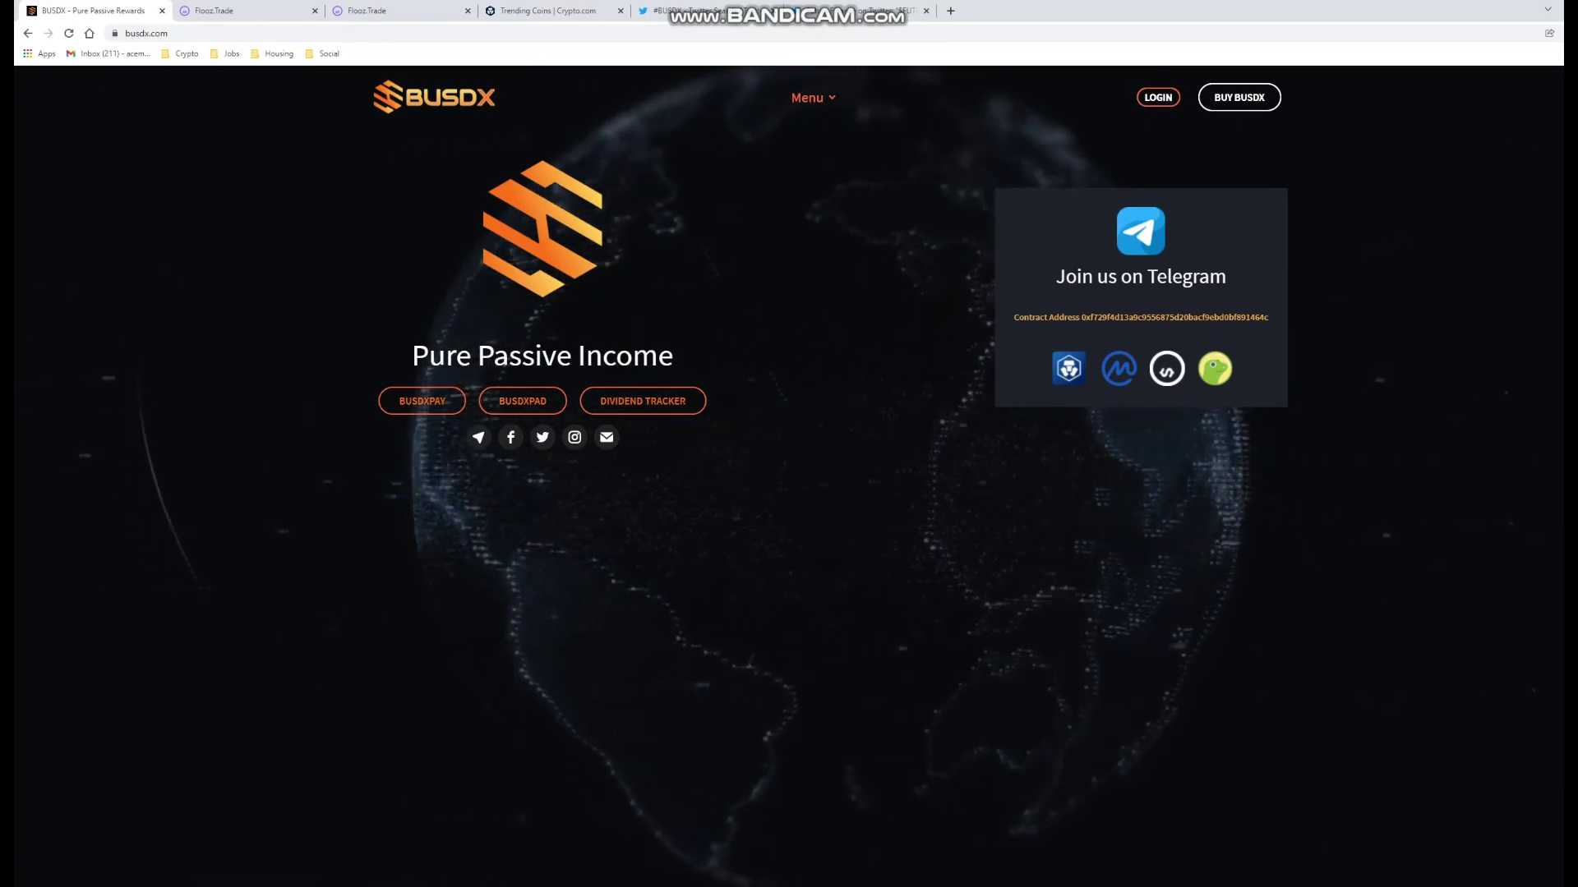